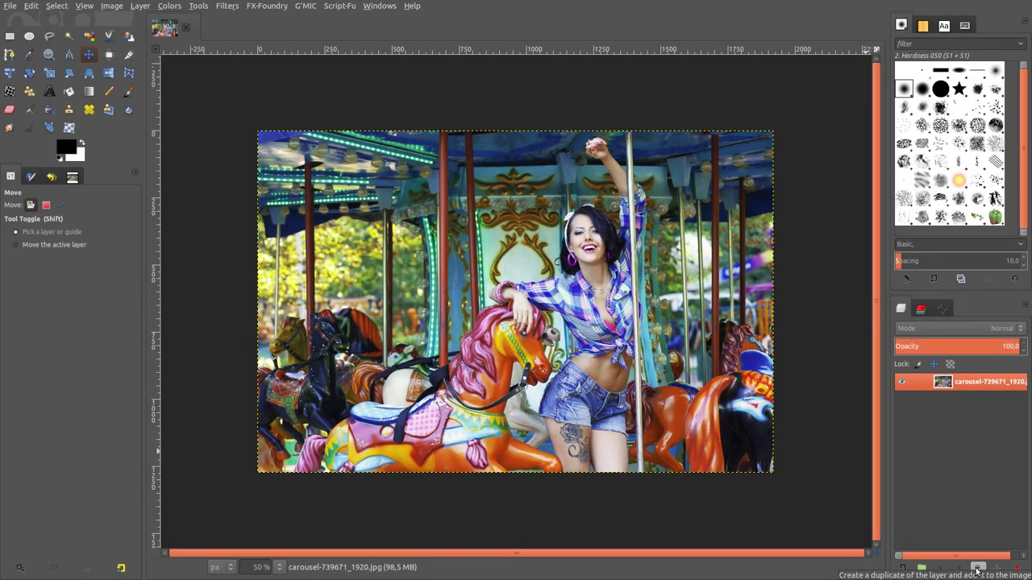
- Duplicate the carousel photo layer so a copy sits above the original
click(976, 569)
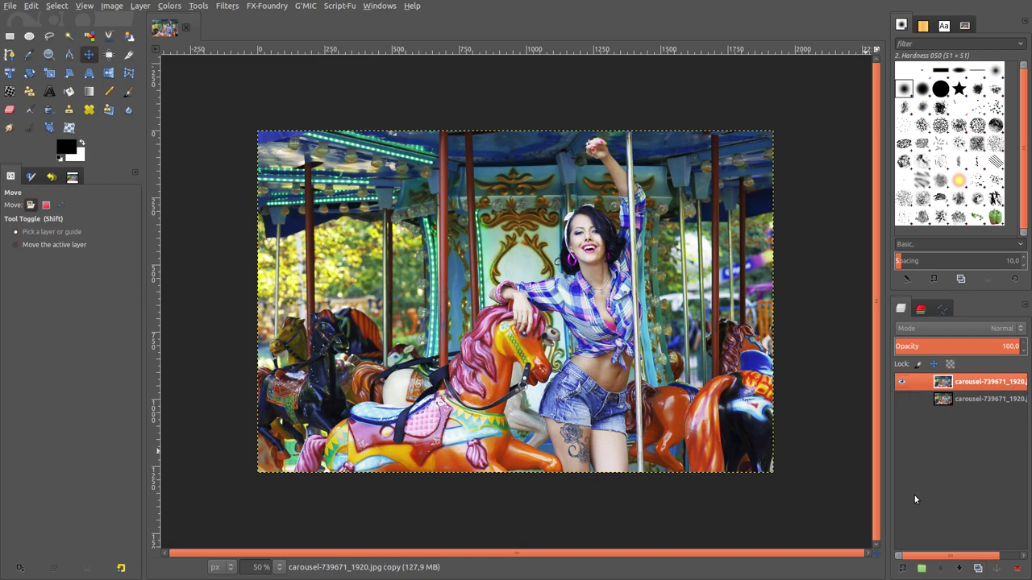
- Add a new transparent layer and fill it with navy foreground colour 001946
click(902, 568)
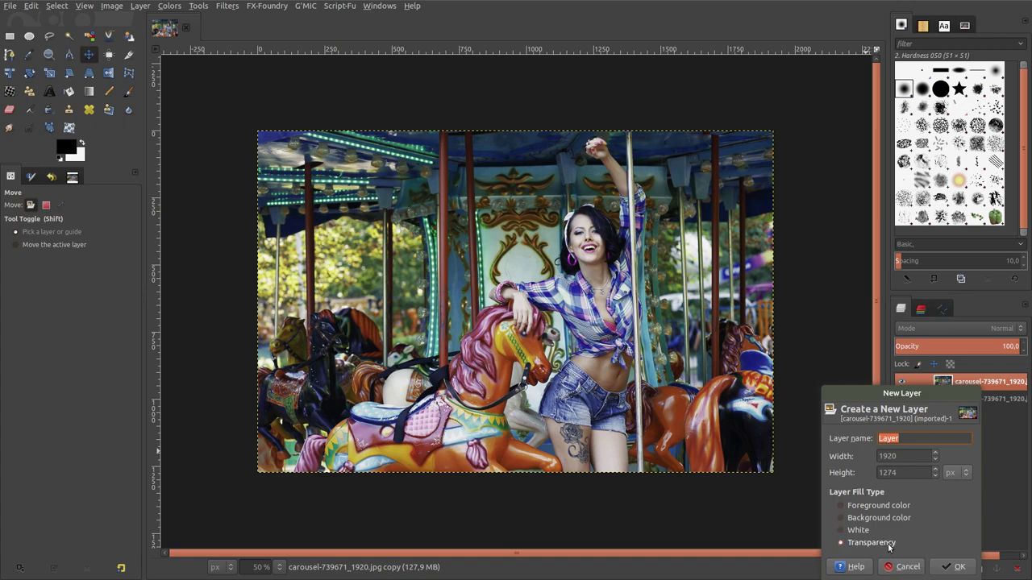
click(953, 566)
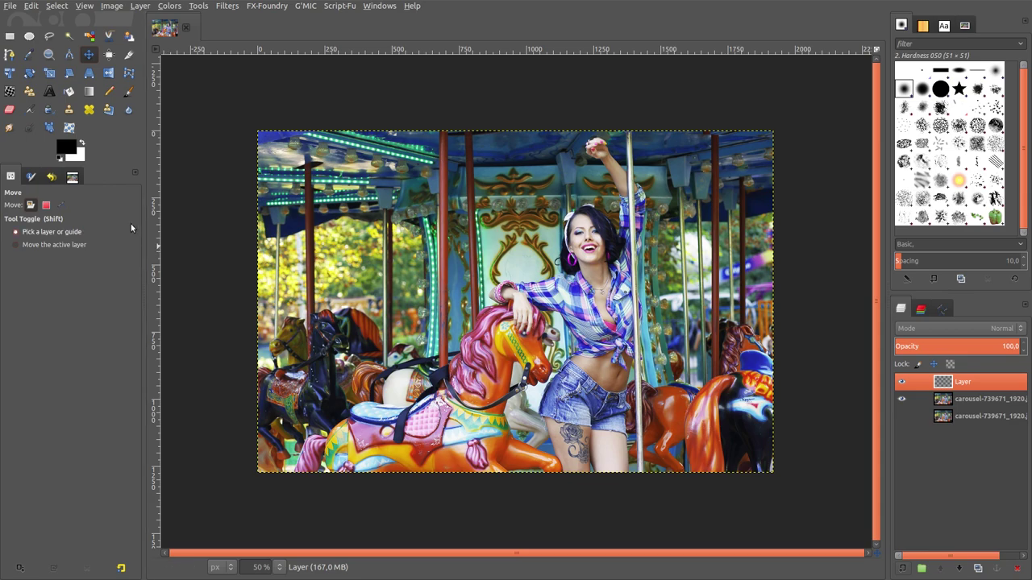
click(66, 148)
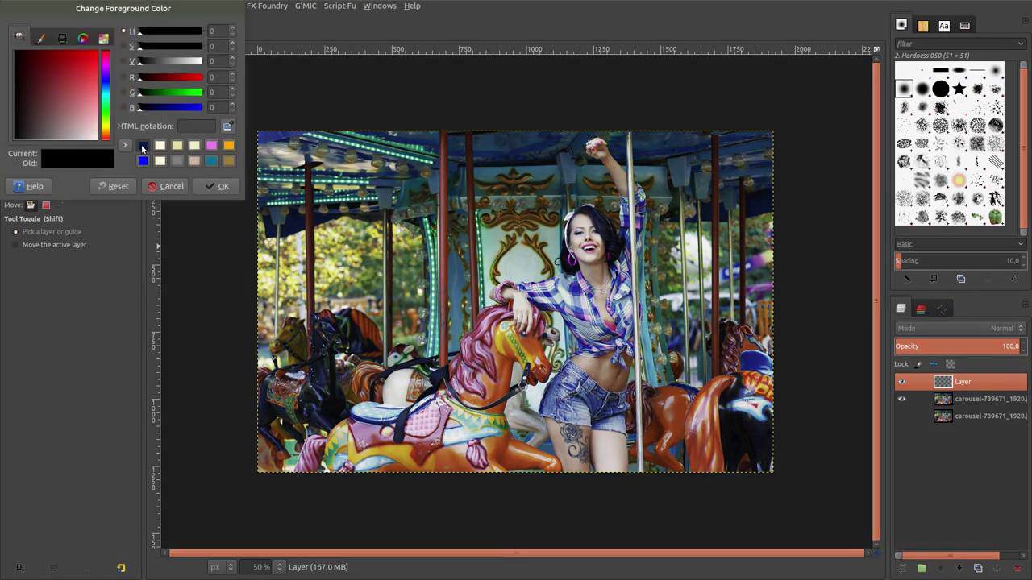
click(143, 146)
drag(211, 126, 178, 126)
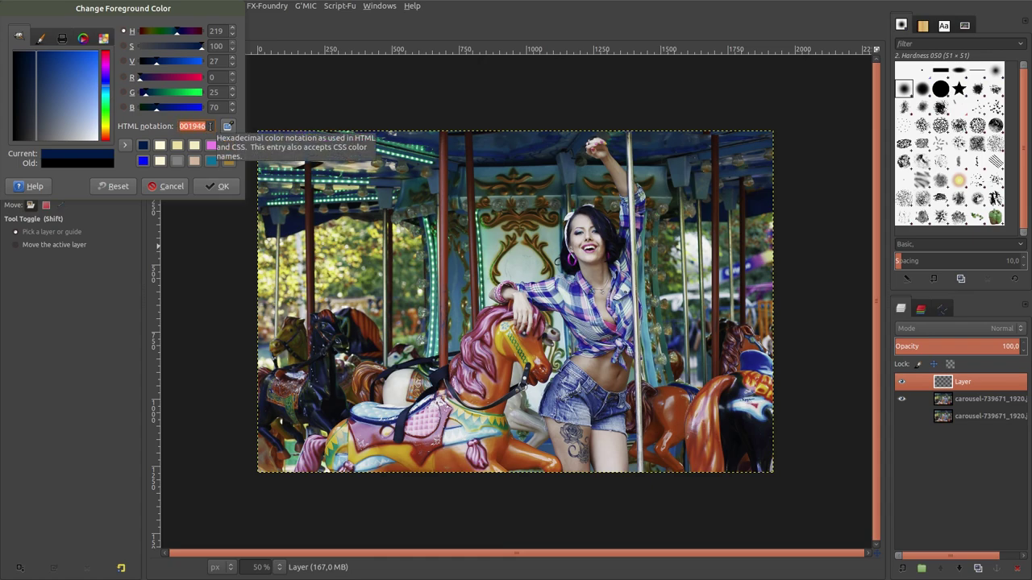
click(218, 187)
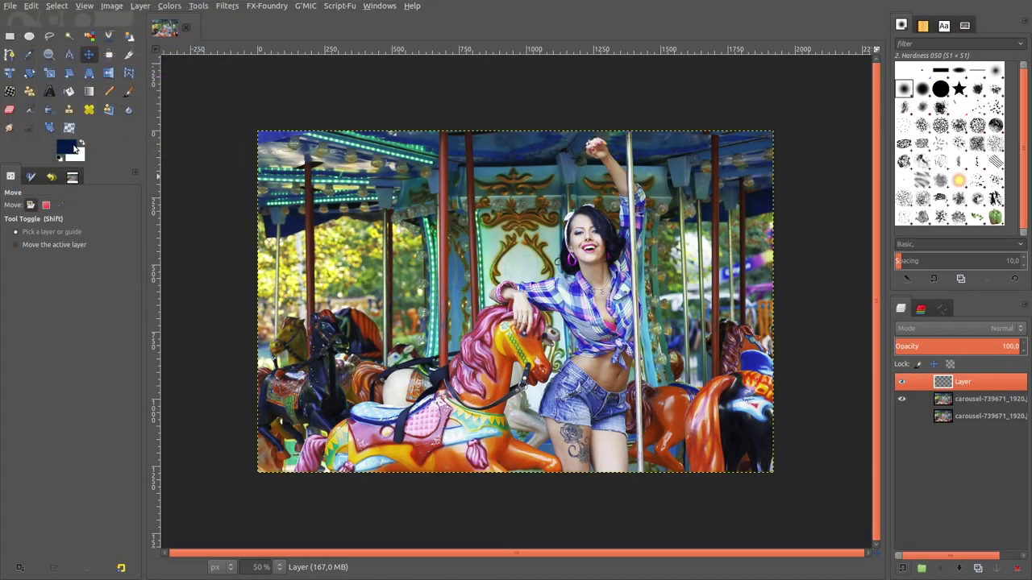
drag(75, 149, 365, 216)
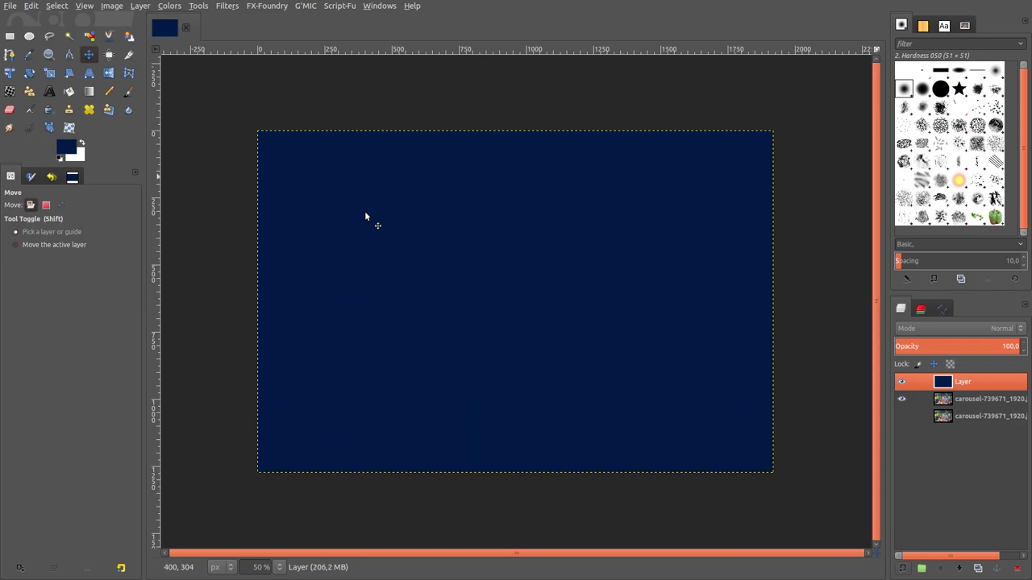
- Apply G'MIC Layers > Blend [standard] with input active & below in Exclusion mode
click(307, 8)
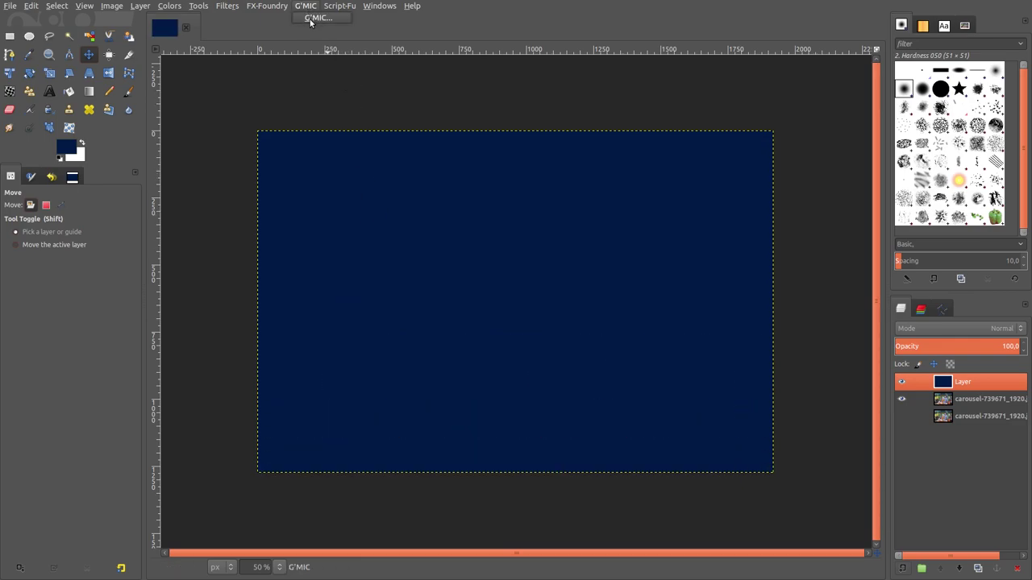
click(309, 20)
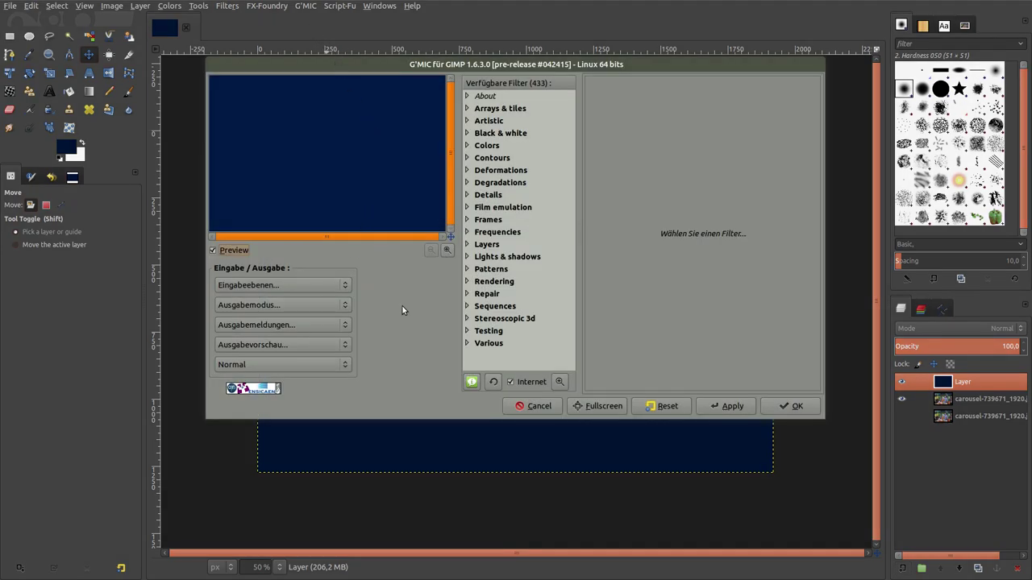
click(468, 245)
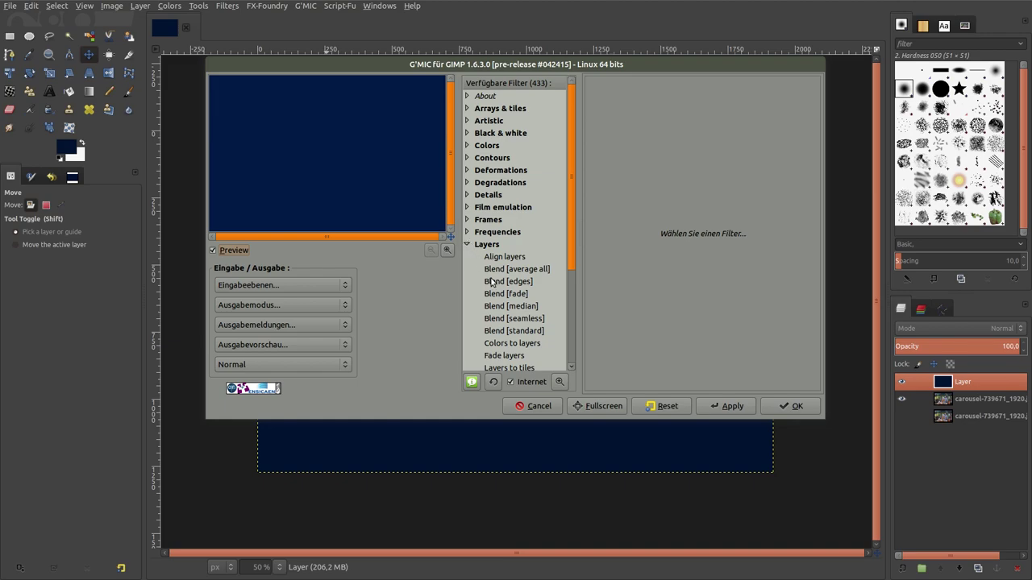
click(510, 332)
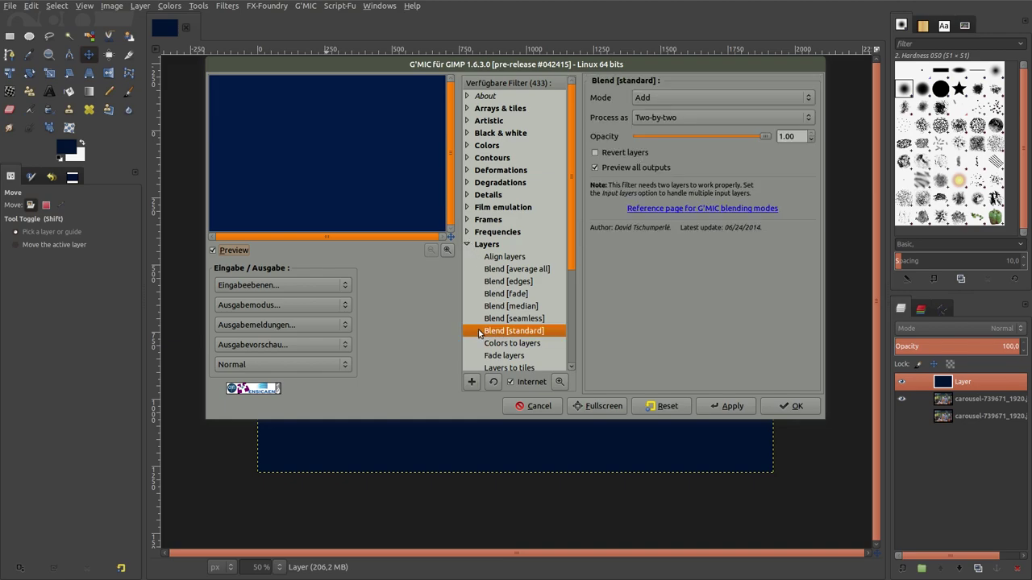
click(294, 286)
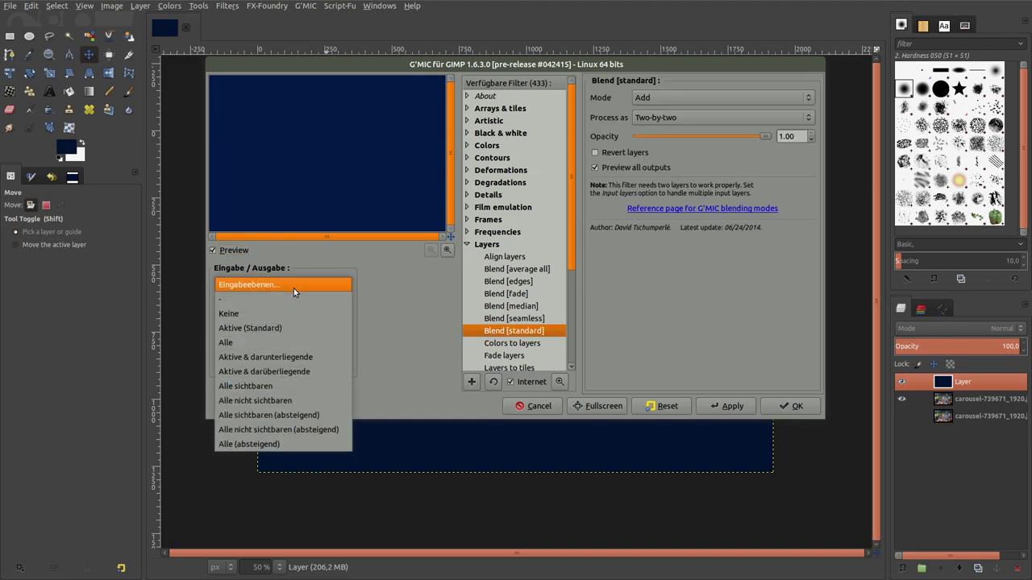
click(291, 361)
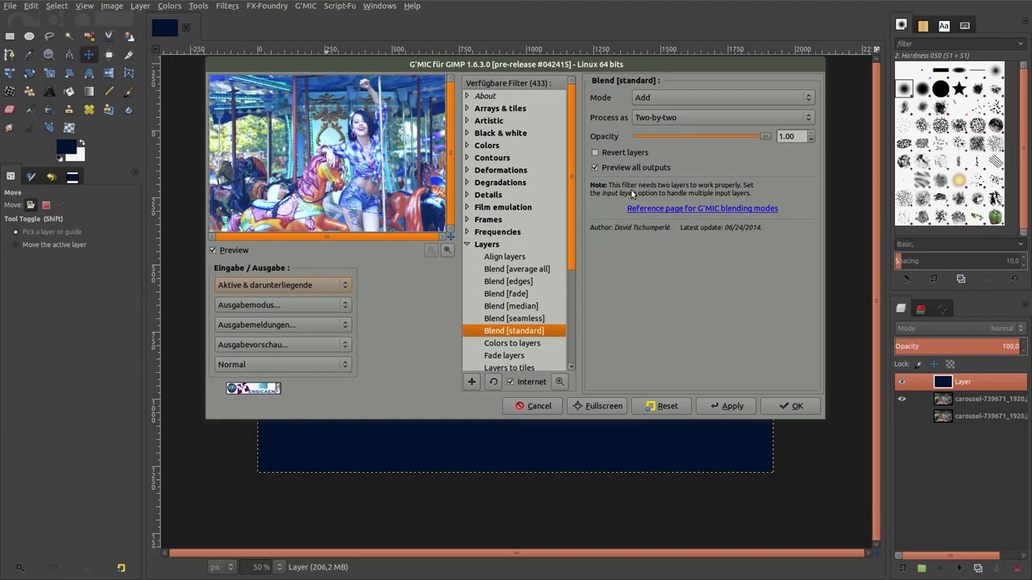
click(664, 97)
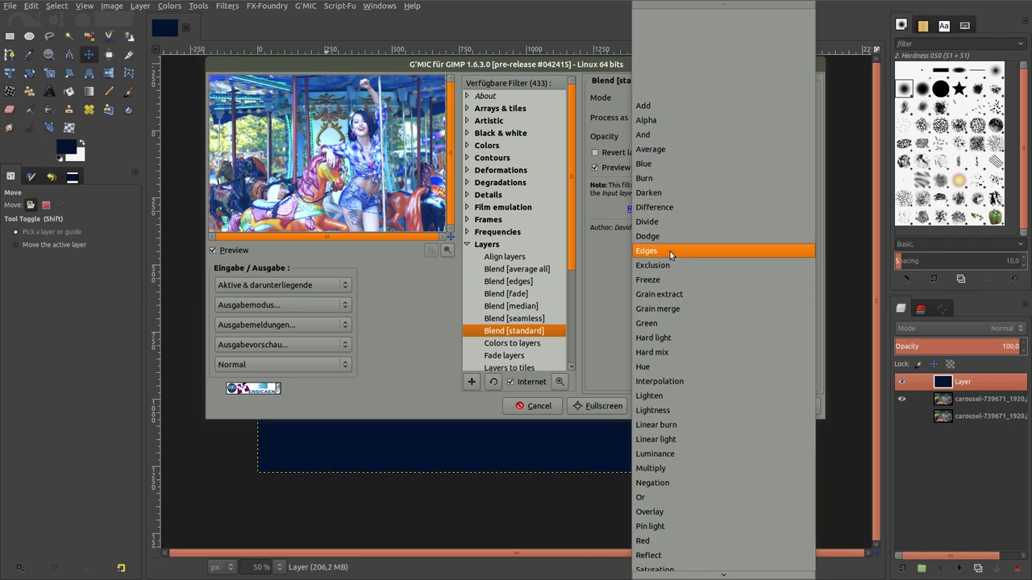
click(734, 268)
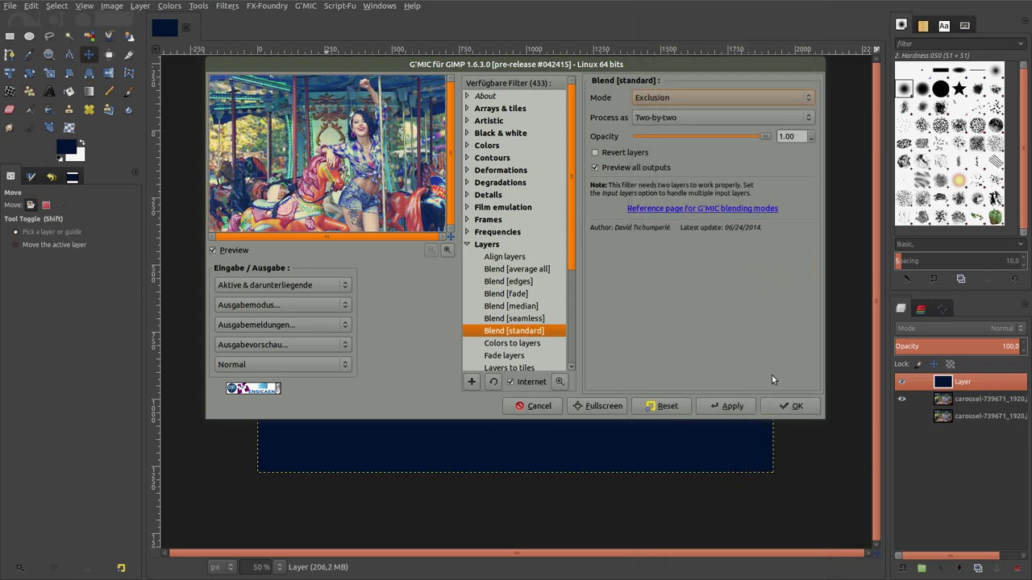
click(782, 403)
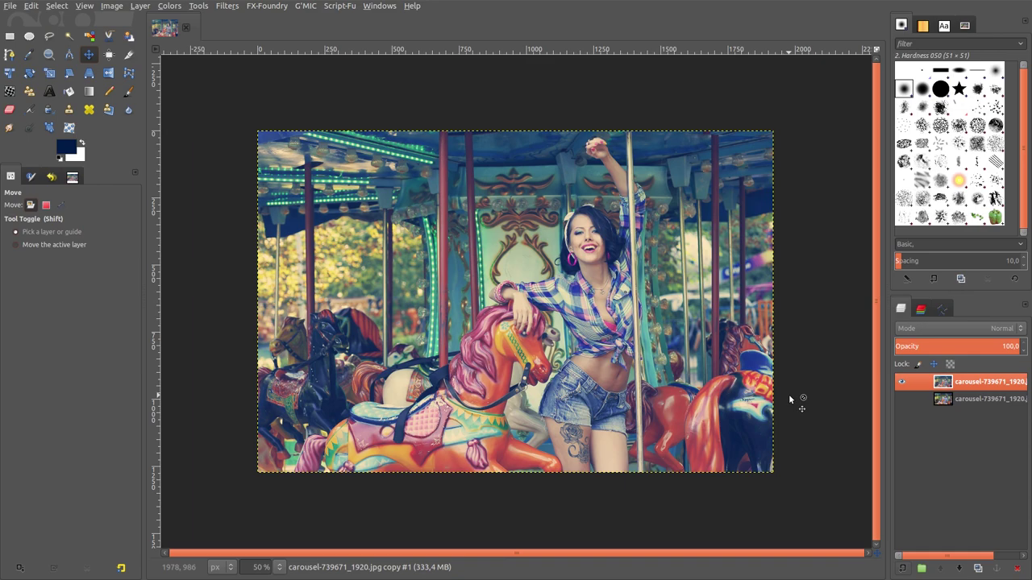
- Apply Levels with input black point 19 and output black level 22
click(167, 8)
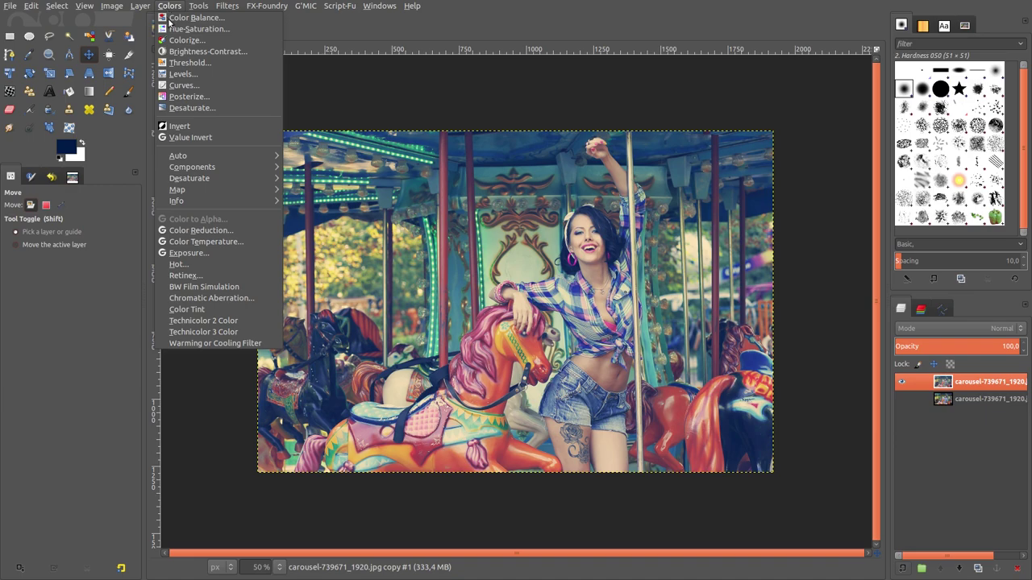
click(182, 75)
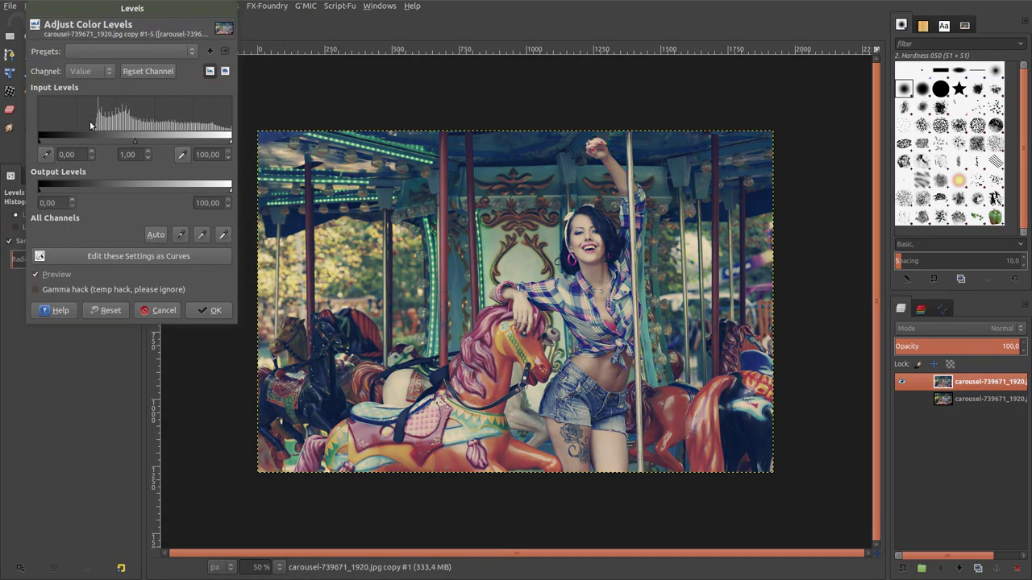
double_click(79, 154)
text(19)
key(Return)
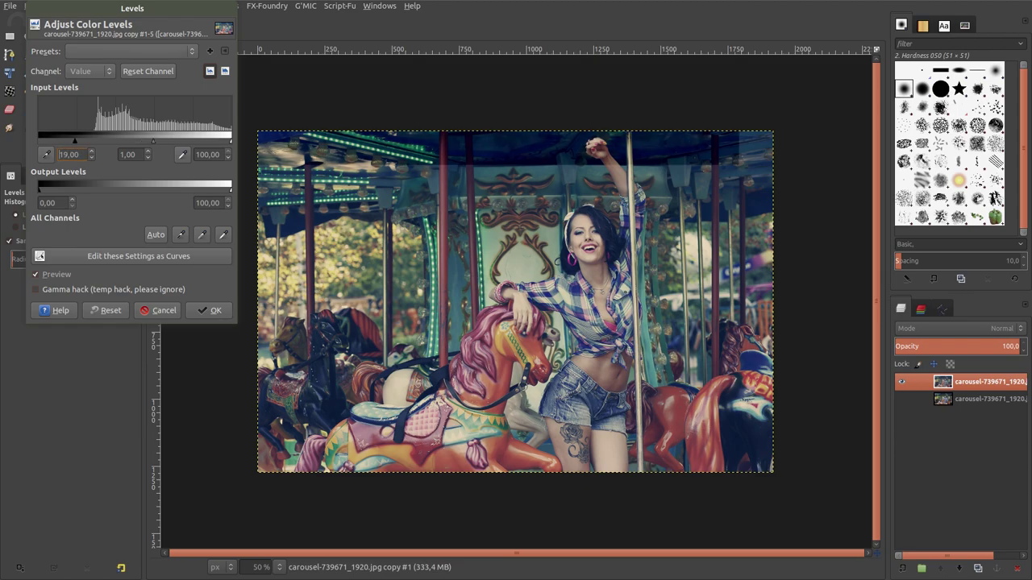
double_click(56, 202)
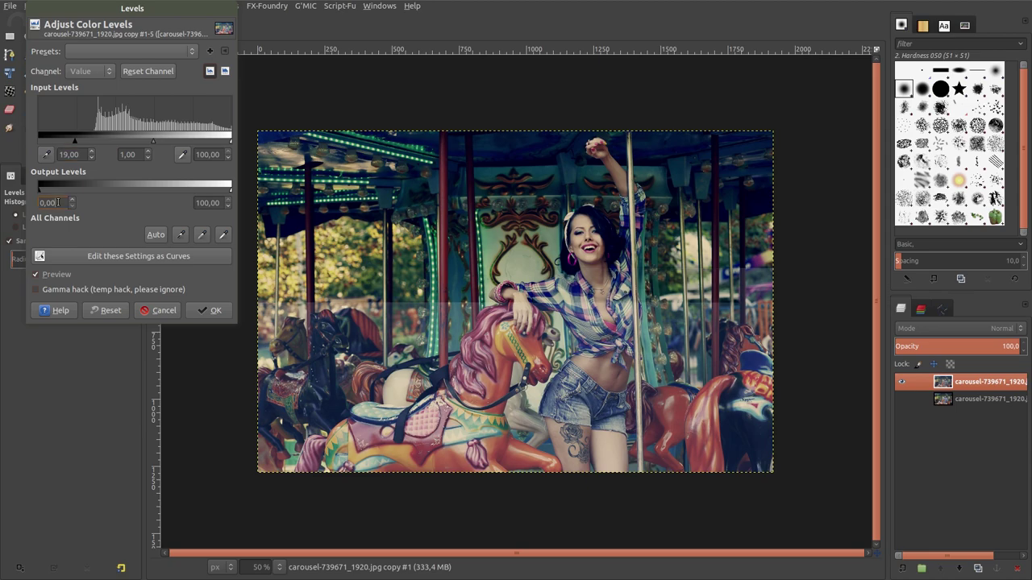
text(22)
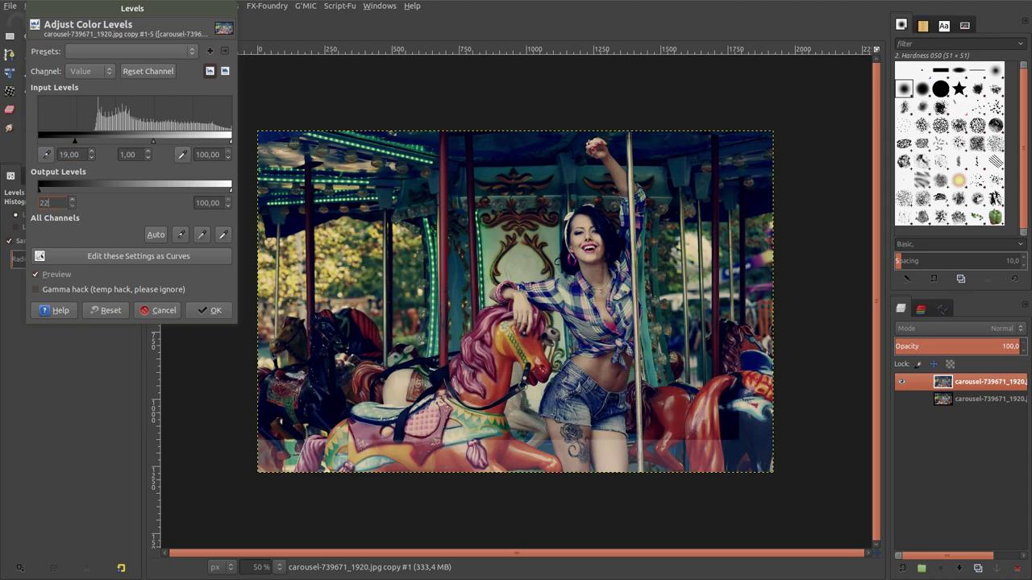
key(Return)
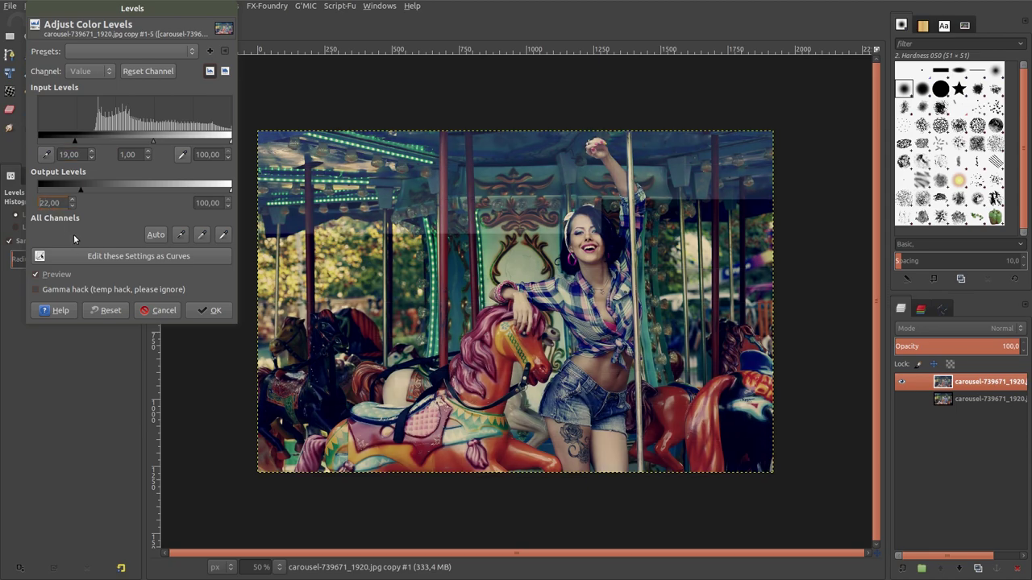
click(208, 311)
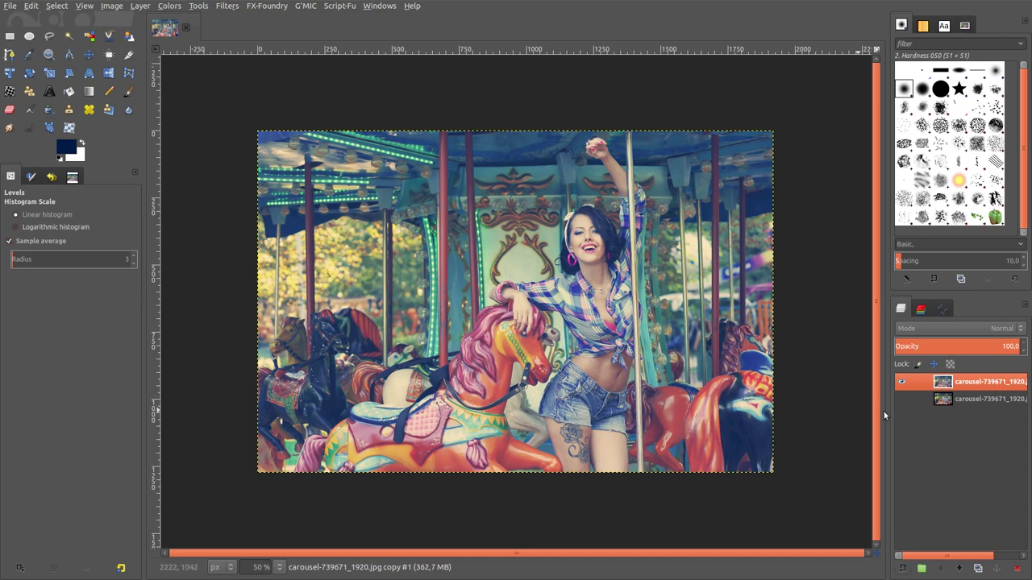
- Duplicate the original photo layer twice and hide every layer except one unedited copy
click(940, 399)
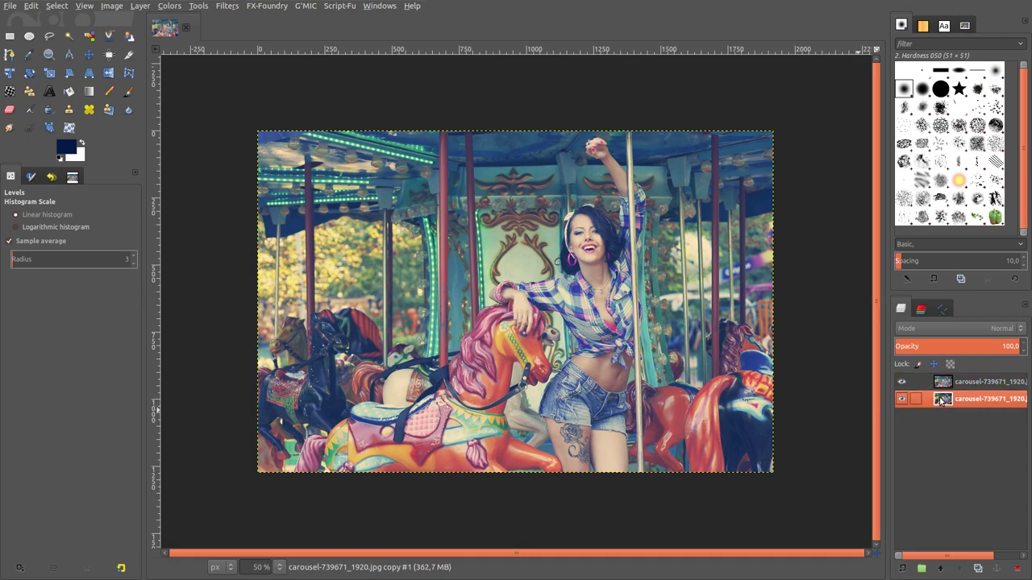
click(978, 569)
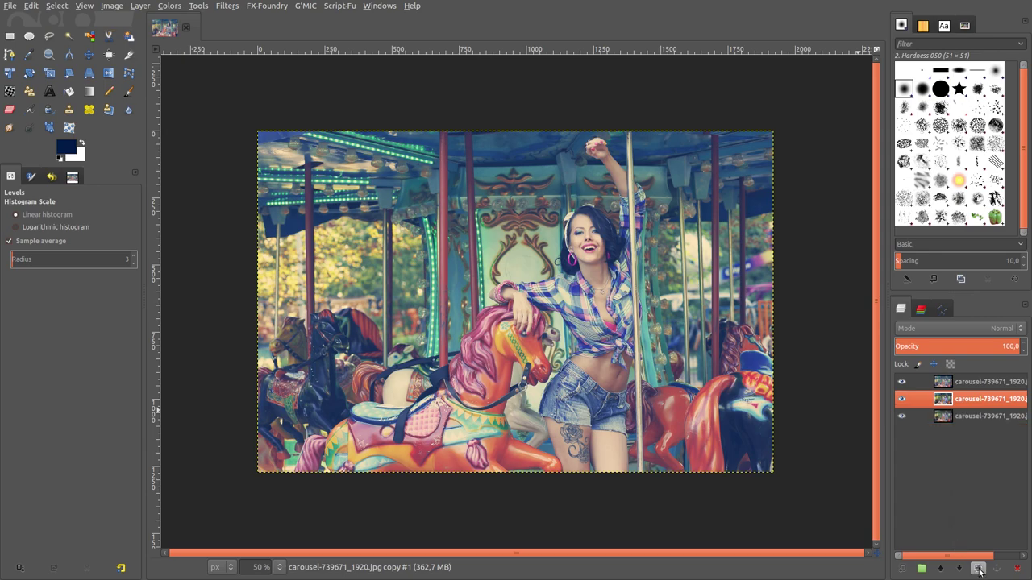
click(978, 569)
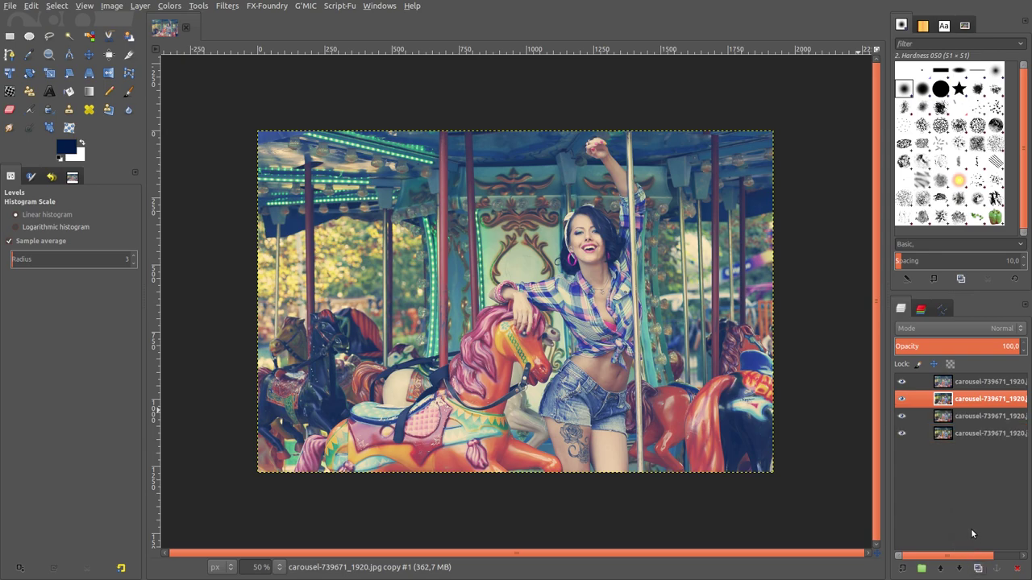
click(902, 434)
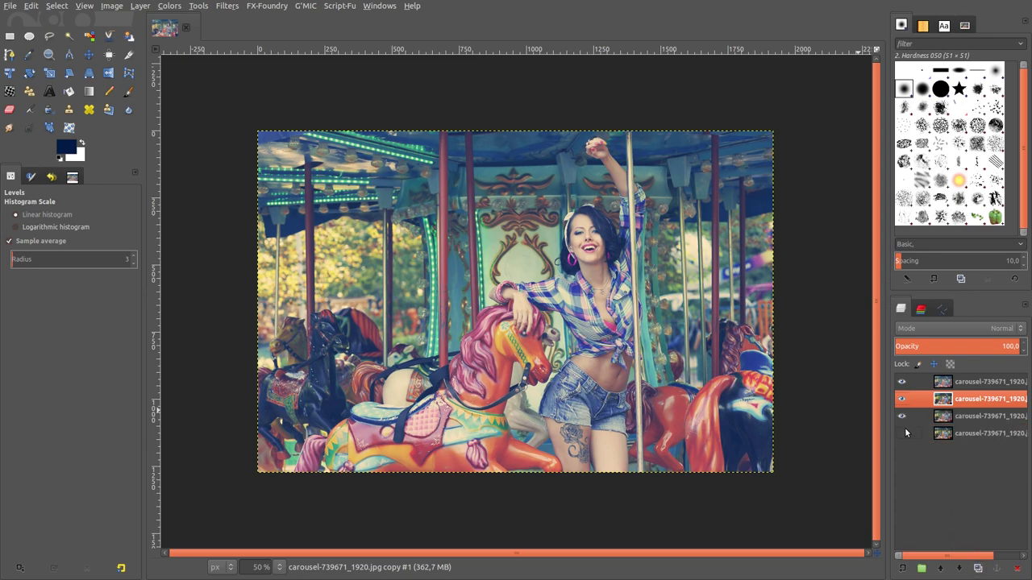
click(901, 382)
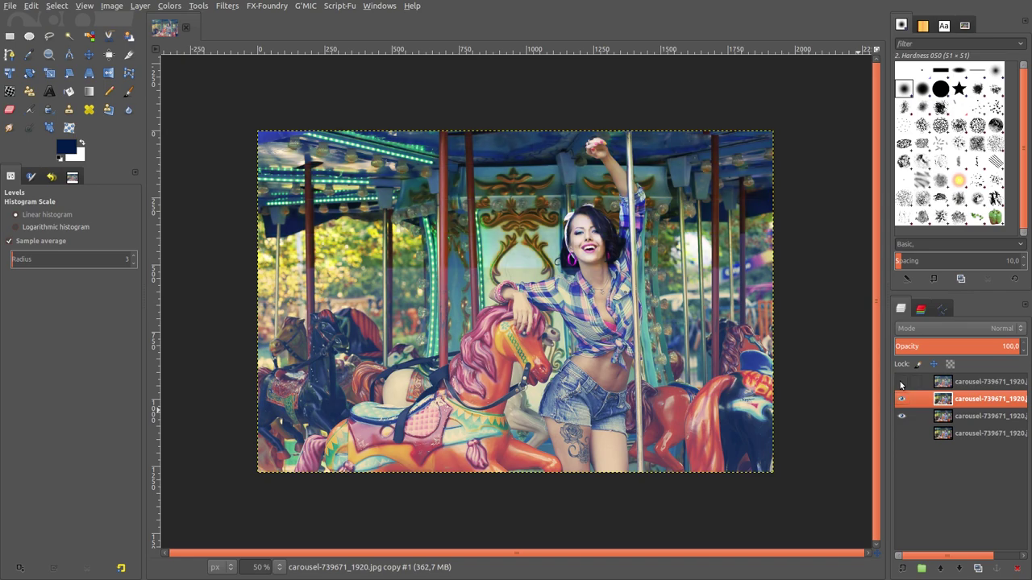
click(902, 416)
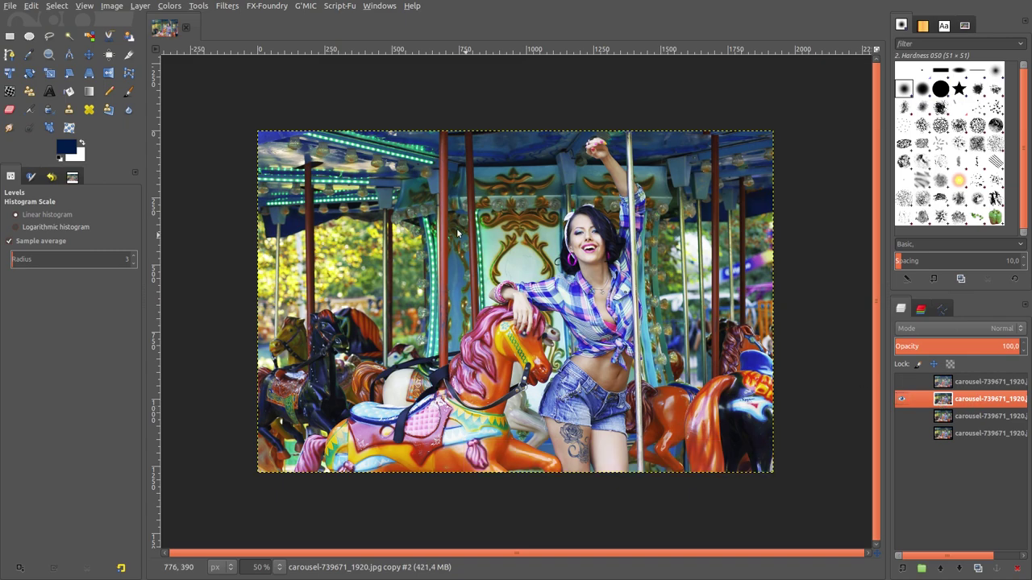
- Reset all filters to their default values
click(226, 6)
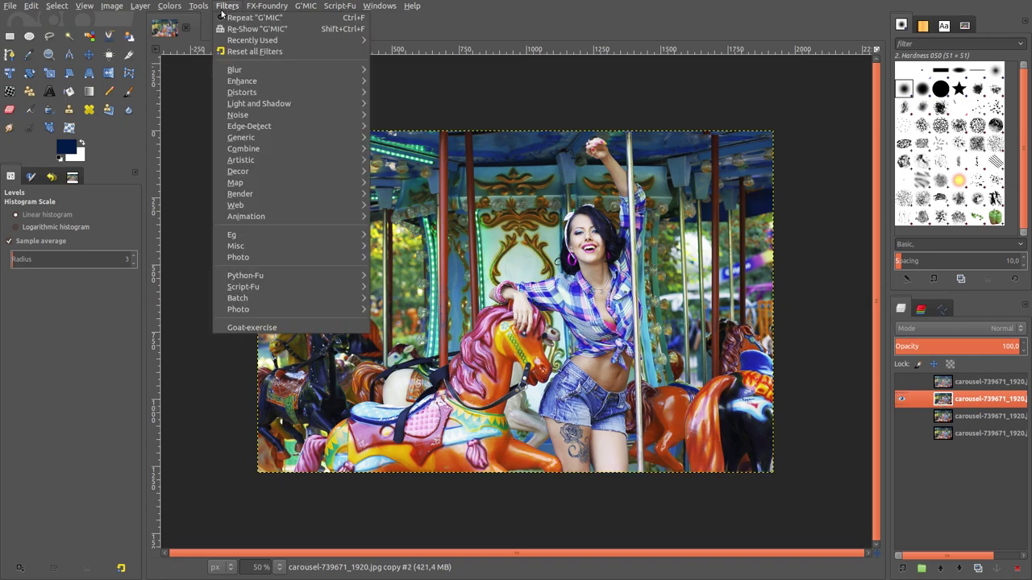
click(249, 53)
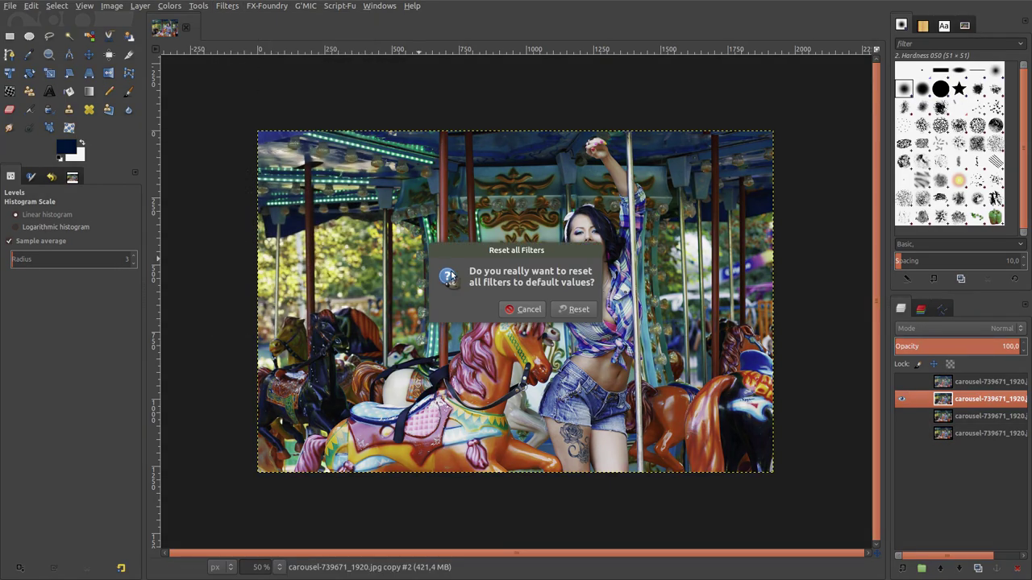
click(574, 310)
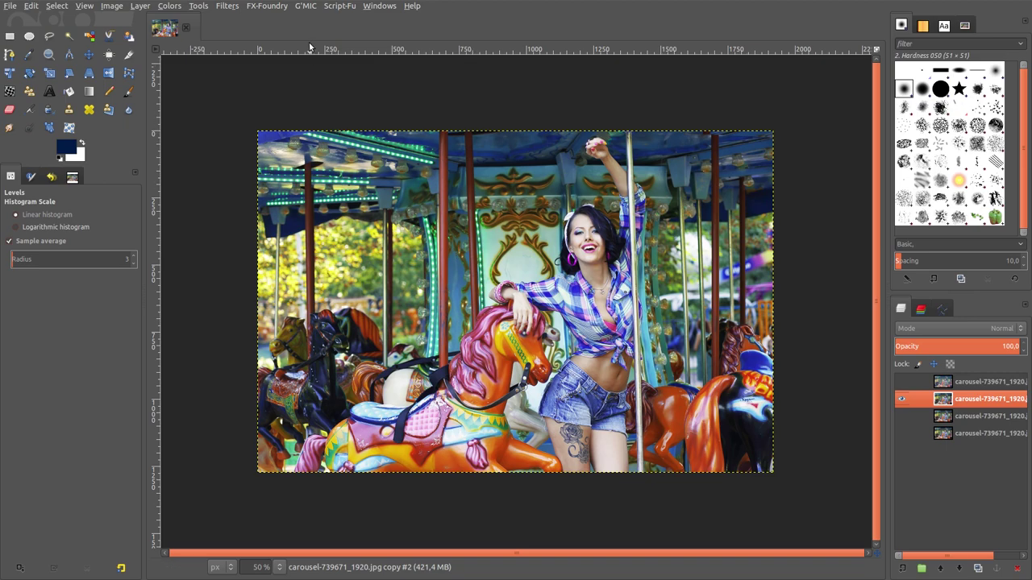
- Apply G'MIC Testing > Gentlemanbeggar > Lens blur to the photo copy, then show the teal top layer
click(306, 6)
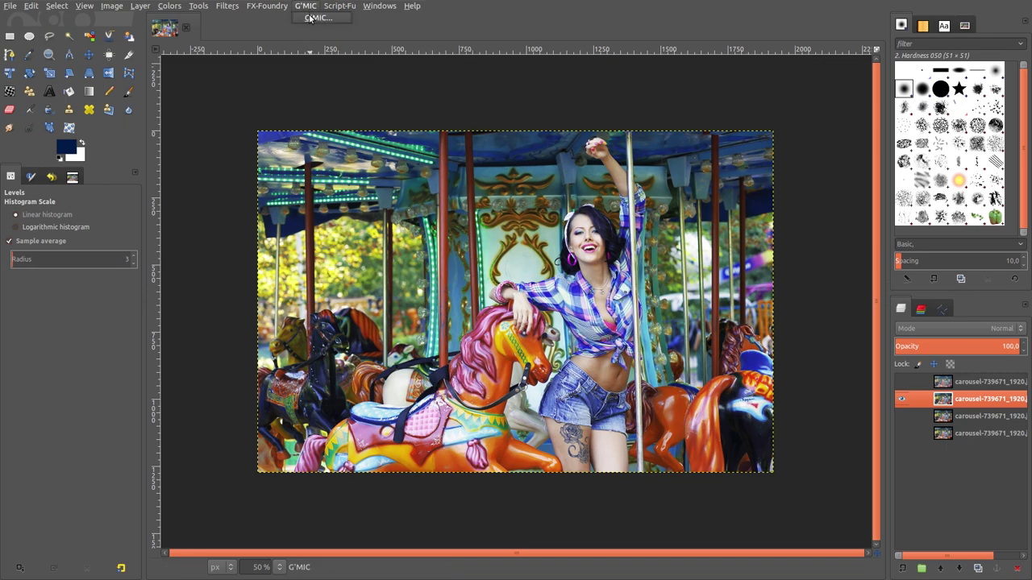
click(309, 17)
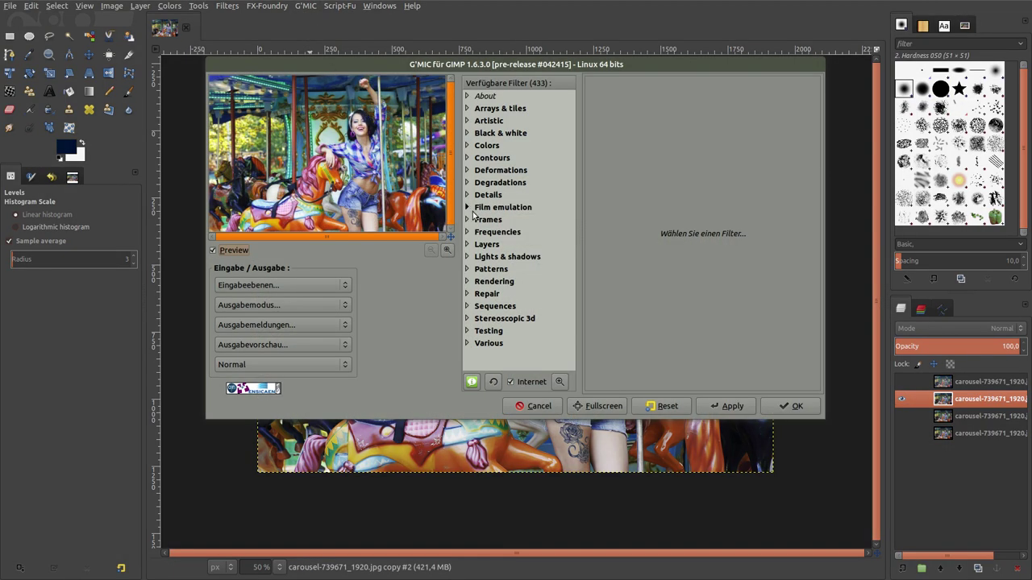
click(467, 330)
scroll(510, 331, down, 1)
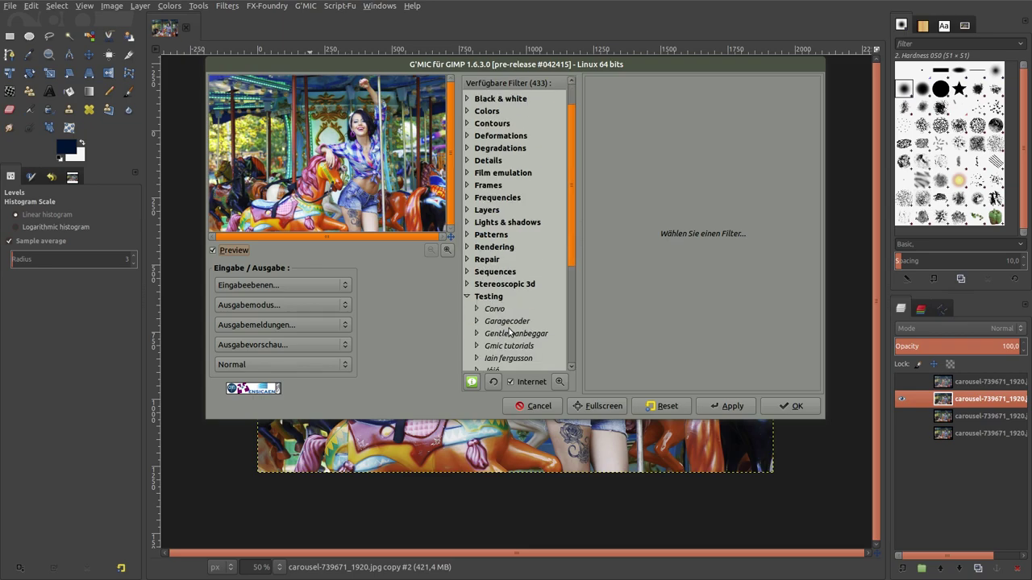
click(476, 334)
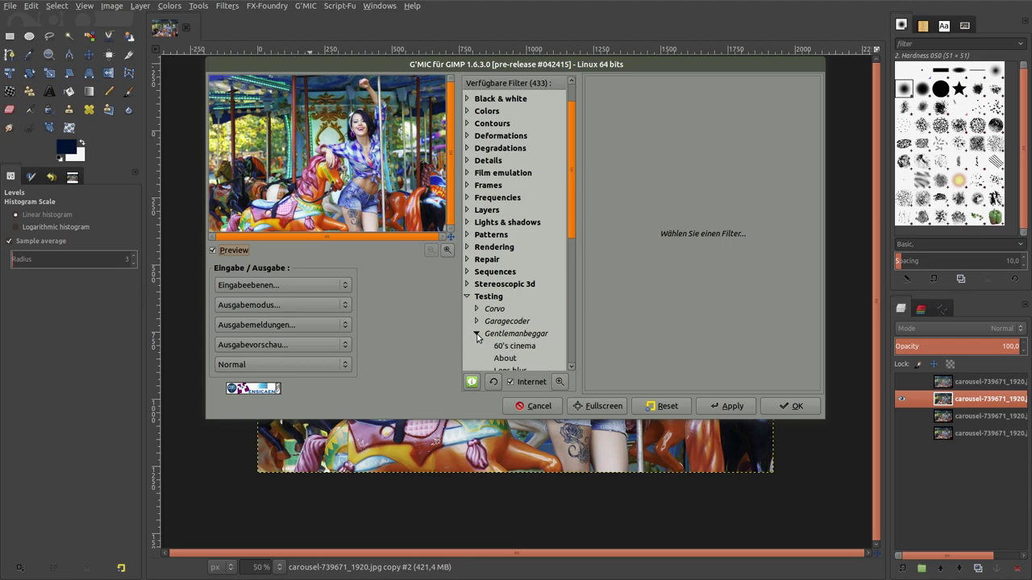
scroll(503, 339, down, 1)
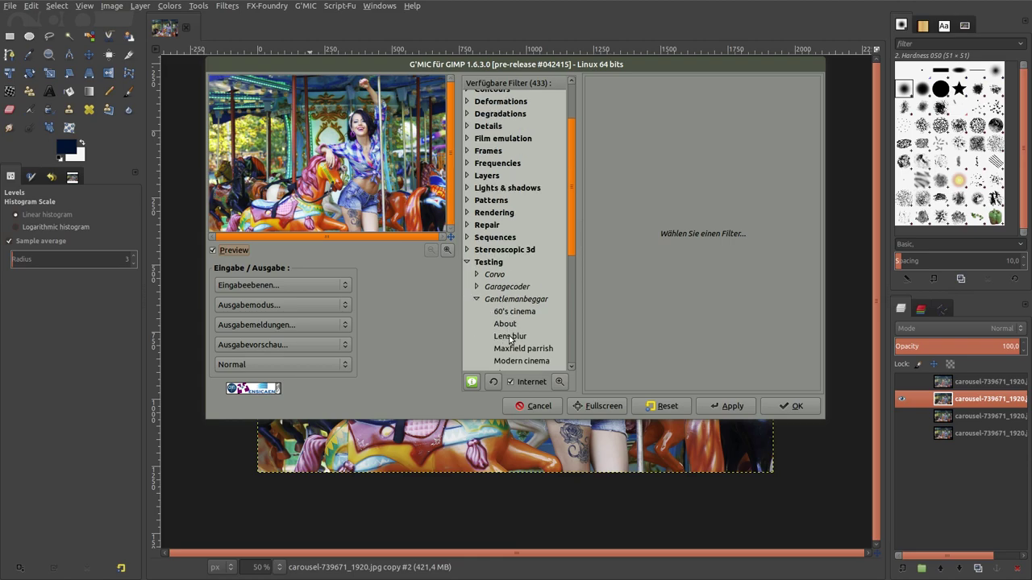
click(509, 338)
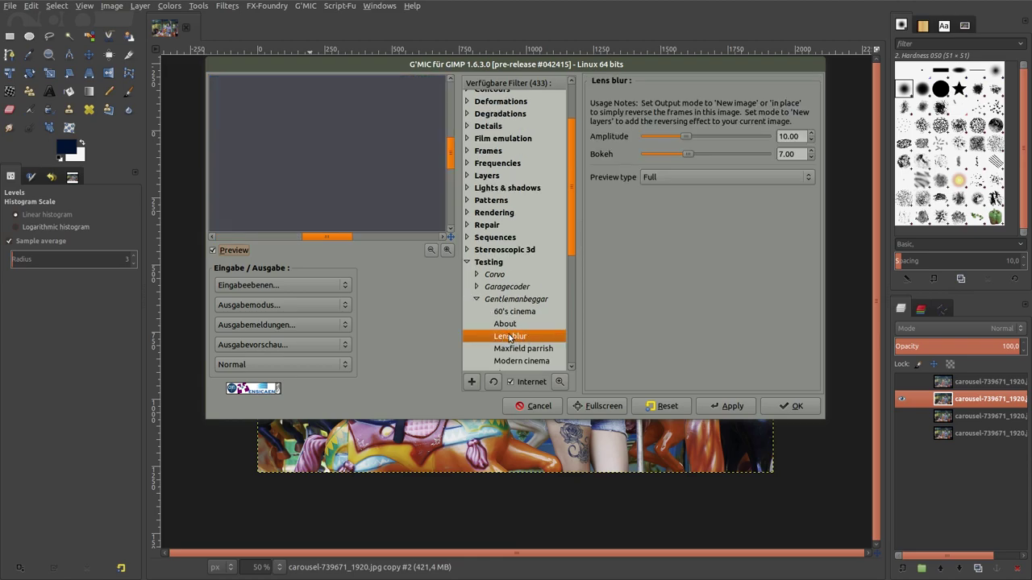
click(428, 250)
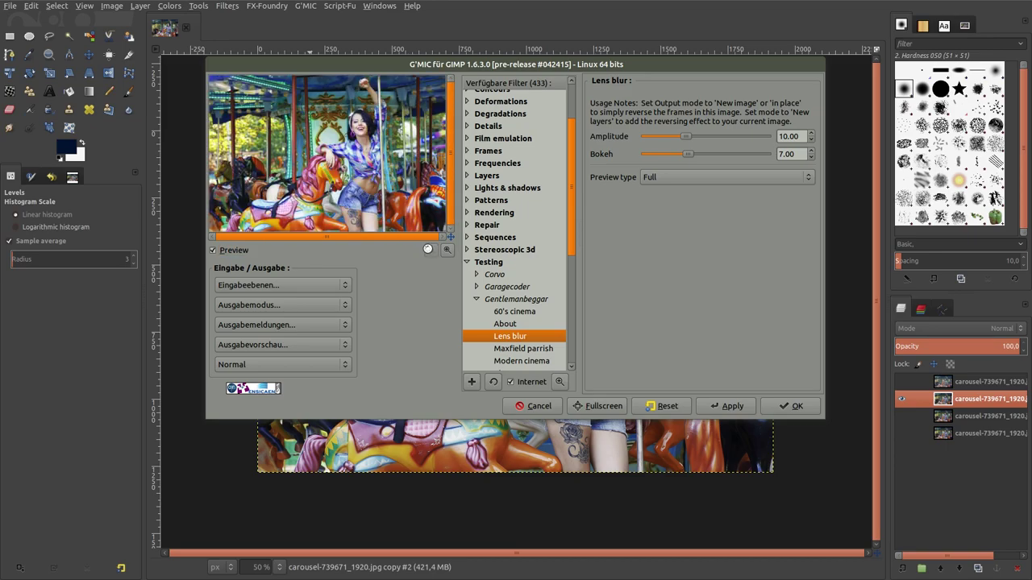
click(792, 406)
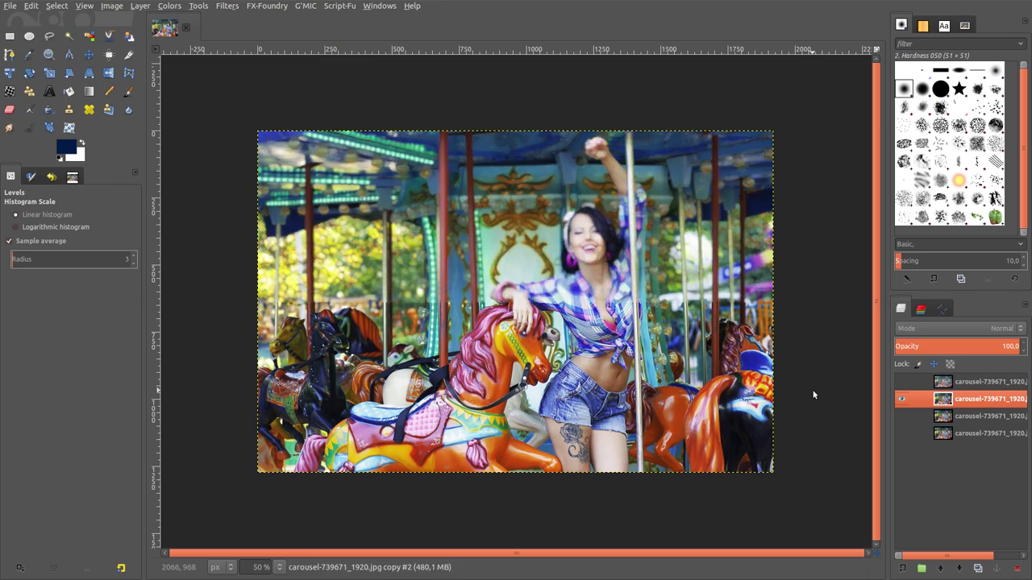
click(901, 382)
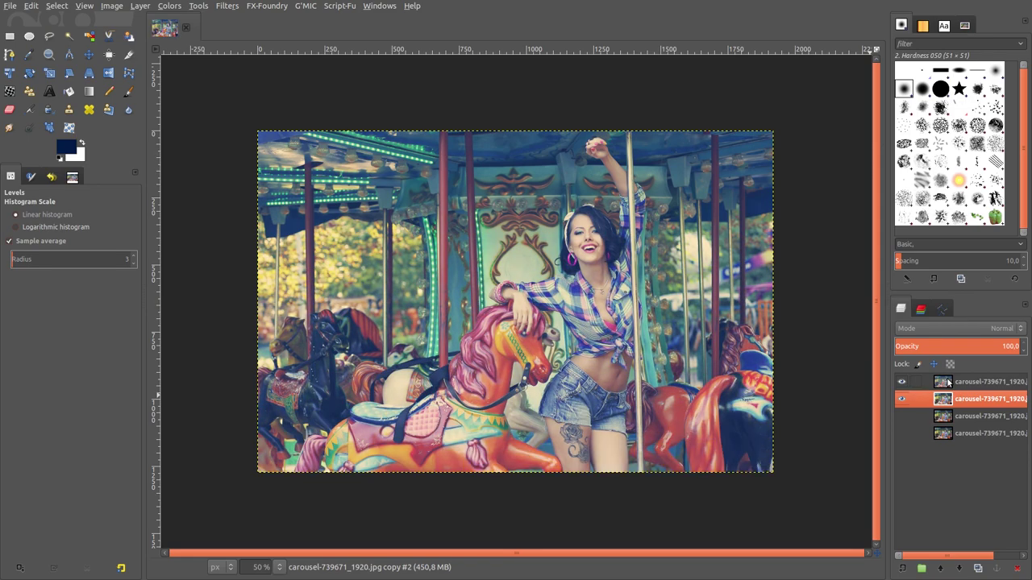
- Add a Black (full transparency) mask to the teal top layer and make white the foreground colour
click(948, 382)
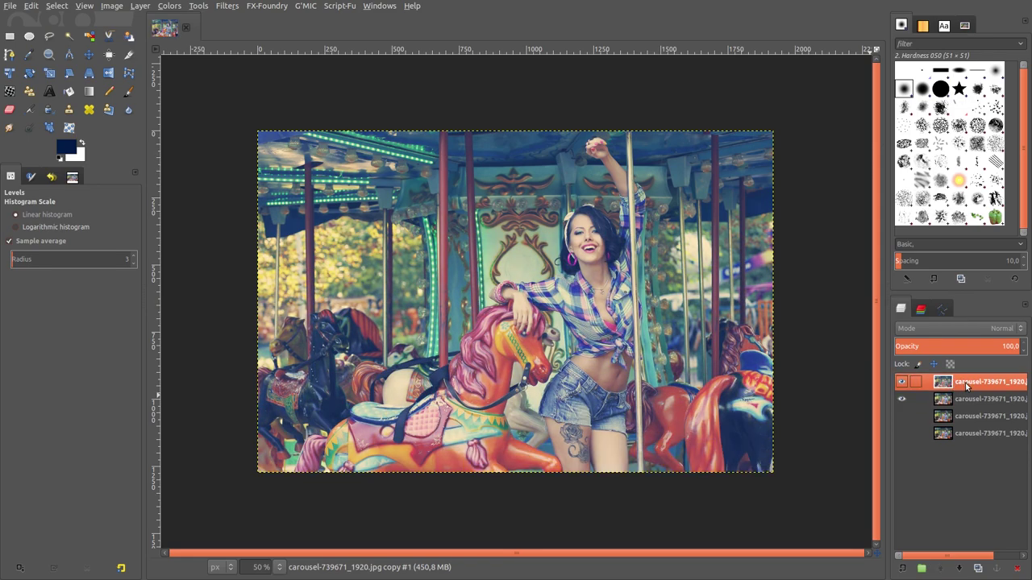
right_click(973, 387)
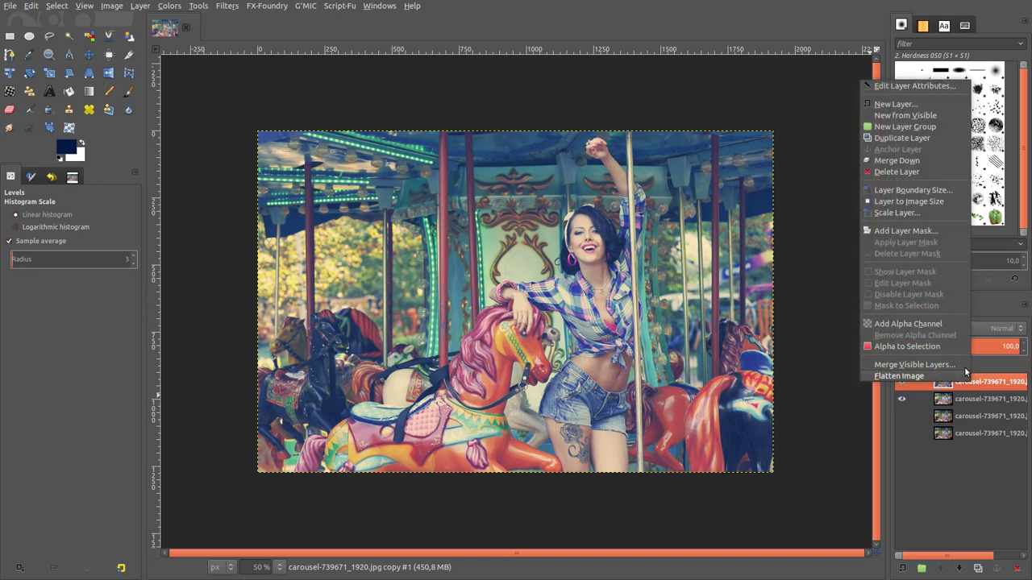
click(939, 232)
click(911, 214)
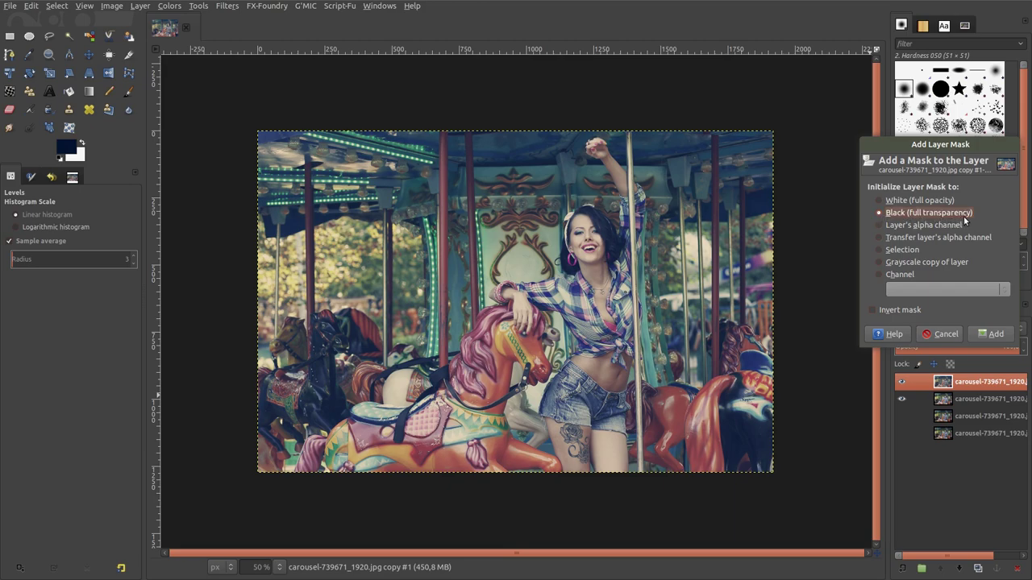
click(989, 334)
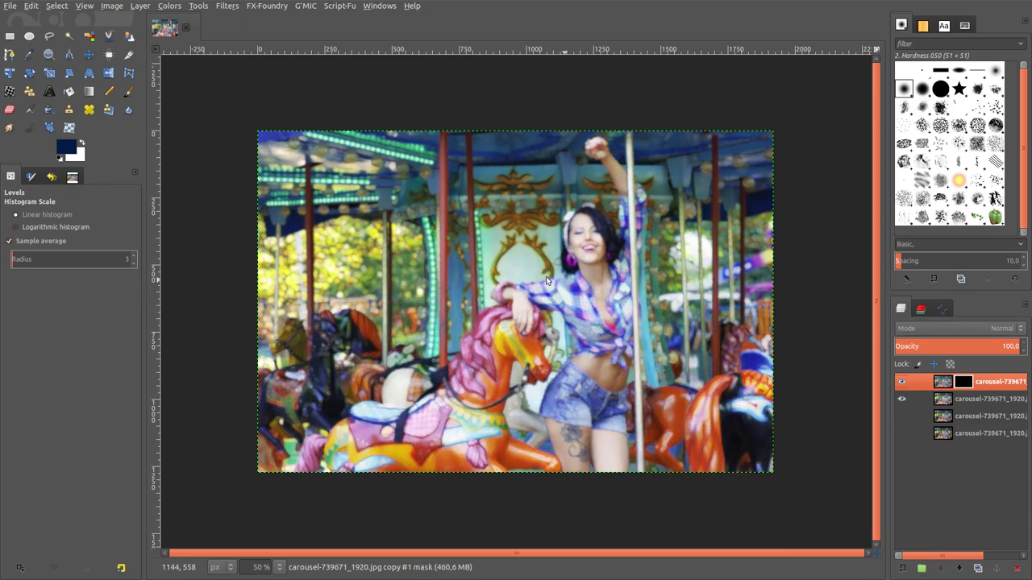
click(81, 145)
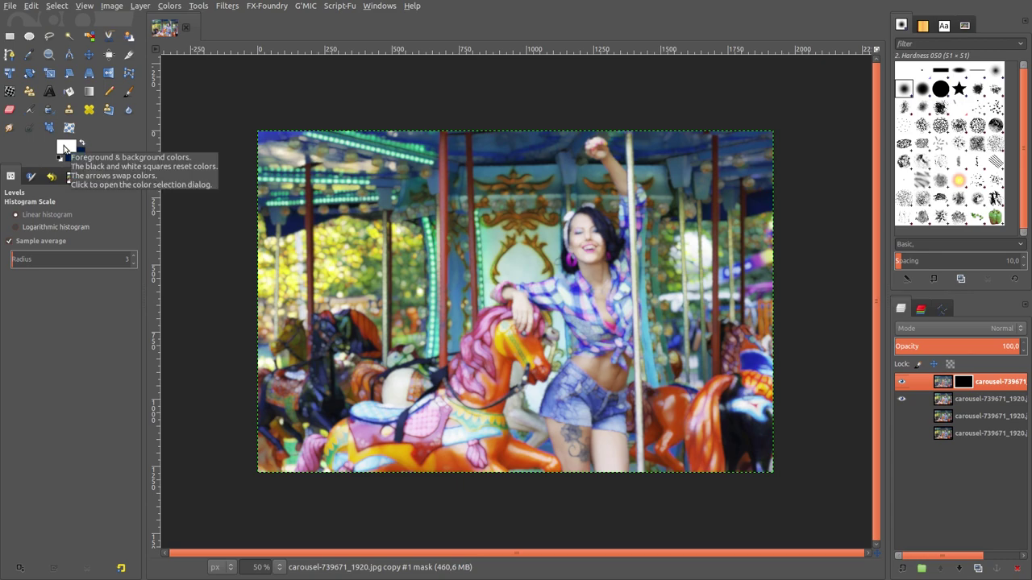
- Set up the Paintbrush with hardness 0 and size 136
click(127, 92)
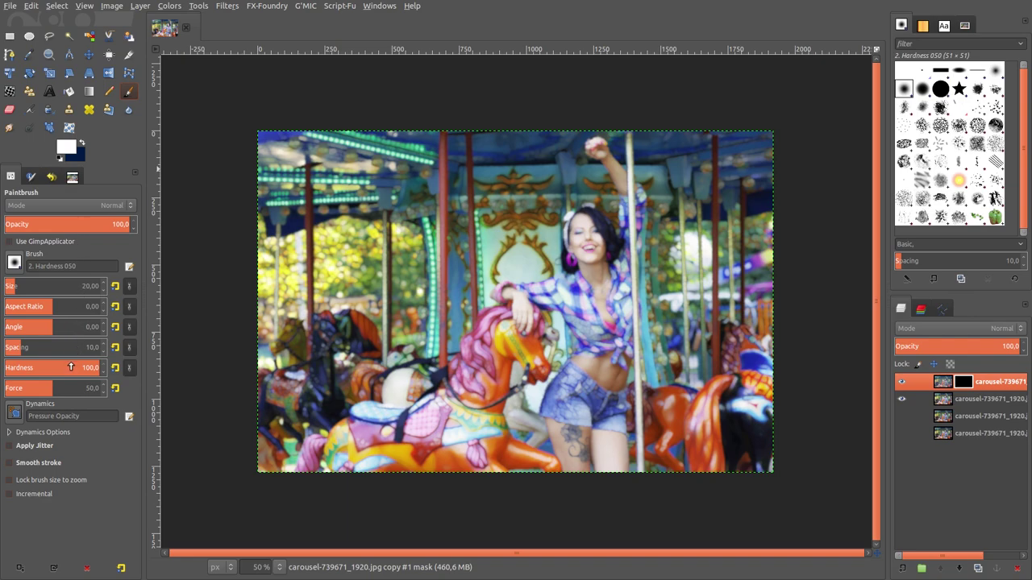
drag(71, 367, 5, 367)
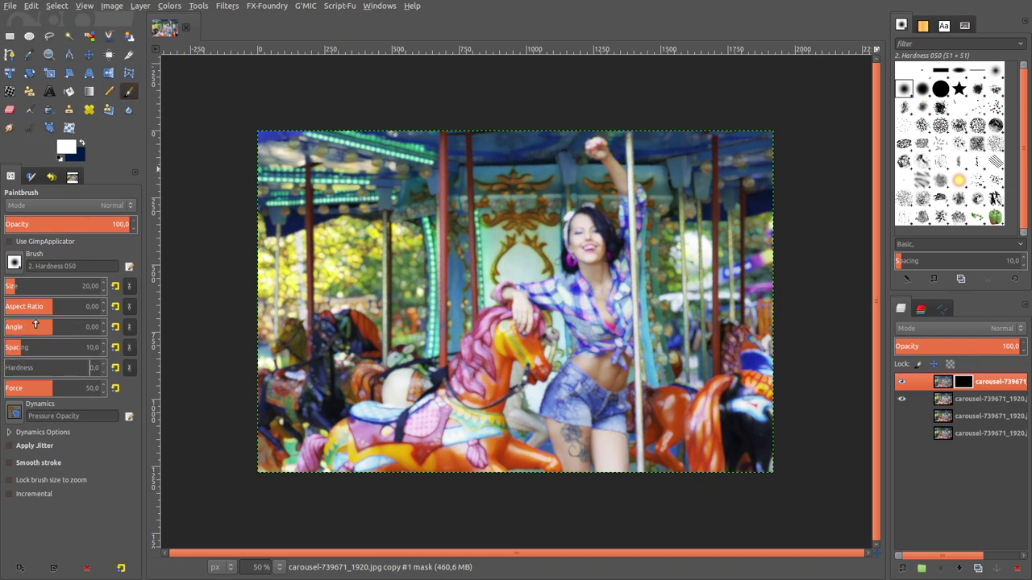
click(71, 292)
text(136)
key(Return)
- Paint white on the mask over the woman's face, arm, shoulder, body and leg
drag(587, 239, 596, 152)
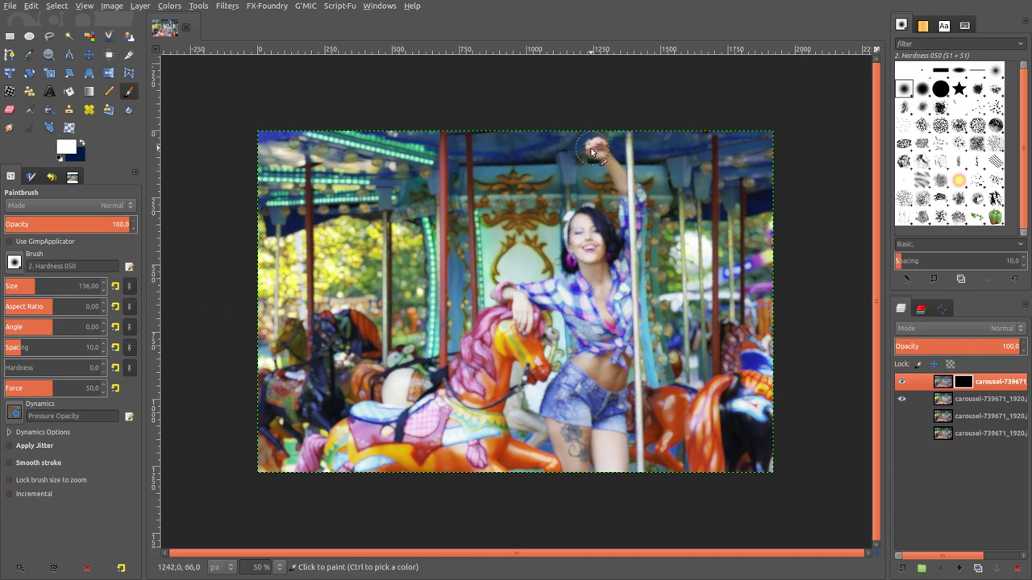
mouse_move(621, 190)
mouse_down()
mouse_move(628, 239)
mouse_move(578, 225)
mouse_move(570, 246)
mouse_move(623, 266)
mouse_move(631, 258)
mouse_move(616, 378)
mouse_move(593, 280)
mouse_move(503, 300)
mouse_move(563, 309)
mouse_move(593, 349)
mouse_move(550, 414)
mouse_up()
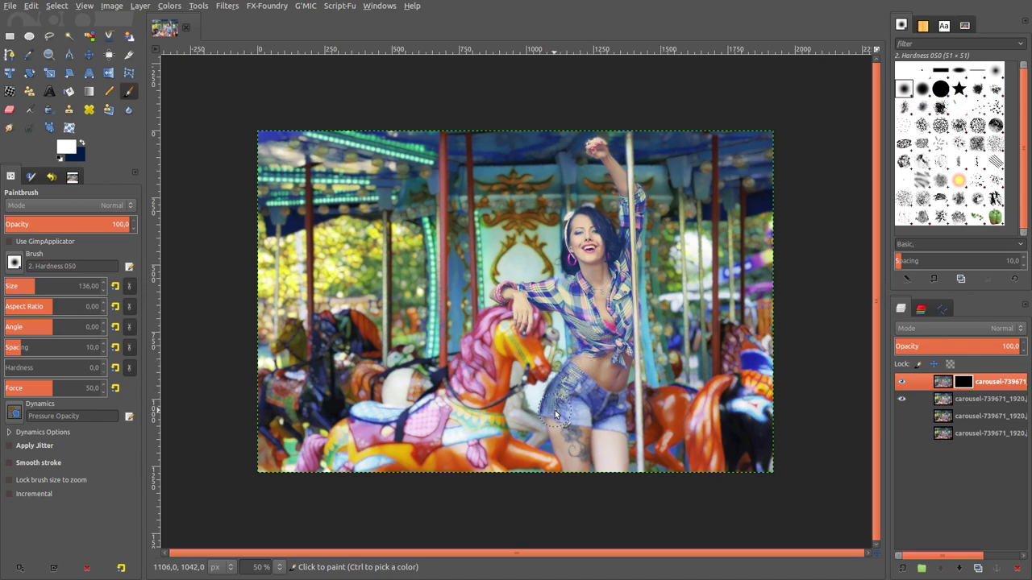
mouse_move(550, 414)
mouse_down()
mouse_move(569, 473)
mouse_move(580, 427)
mouse_move(574, 463)
mouse_move(570, 407)
mouse_move(593, 394)
mouse_move(610, 476)
mouse_move(616, 444)
mouse_move(620, 477)
mouse_move(622, 354)
mouse_move(601, 383)
mouse_move(622, 310)
mouse_move(609, 278)
mouse_move(614, 335)
mouse_move(620, 313)
mouse_move(609, 324)
mouse_move(620, 326)
mouse_move(597, 229)
mouse_move(573, 302)
mouse_move(575, 242)
mouse_up()
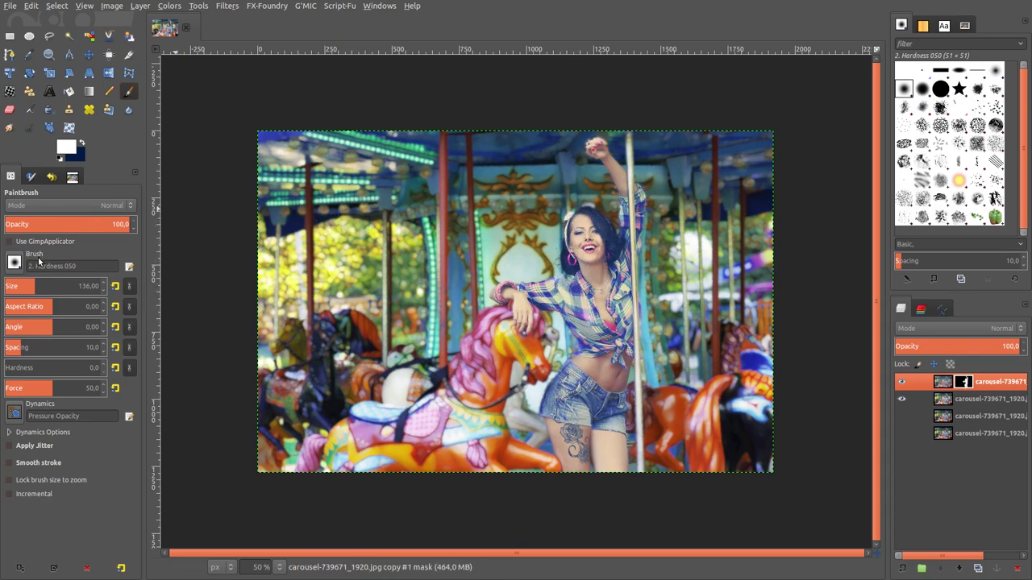
- Shrink the brush to about 44 and paint the carousel pole back to sharp
drag(21, 286, 16, 286)
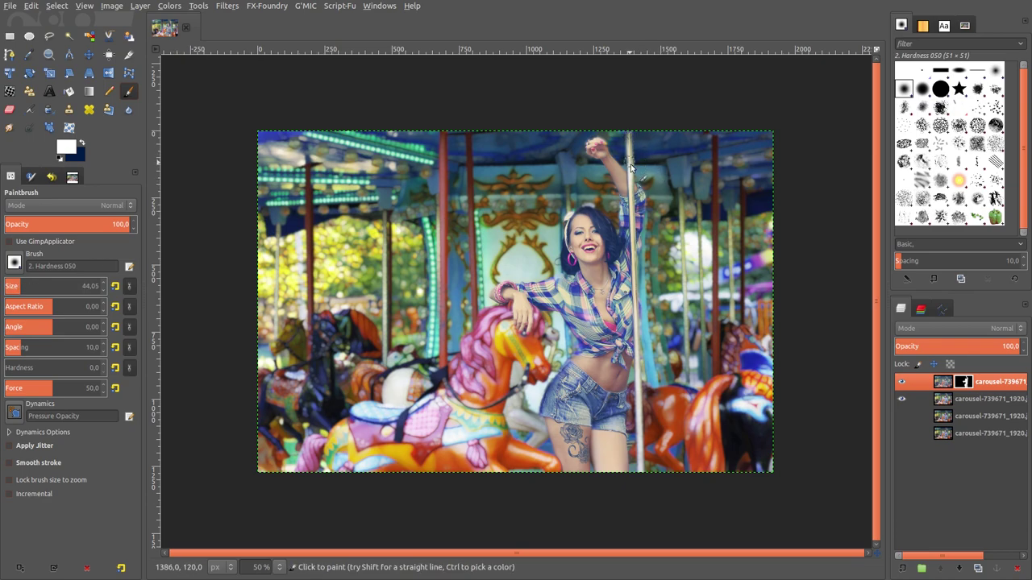
drag(634, 197, 635, 352)
drag(639, 400, 639, 434)
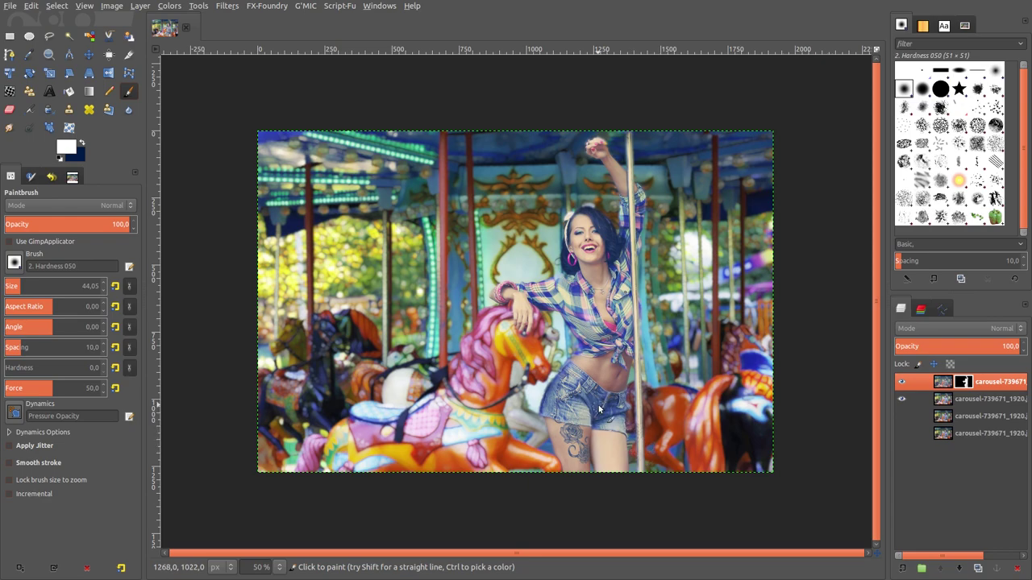
- Show the third layer and set the lens-blurred layer's opacity to 50
click(902, 416)
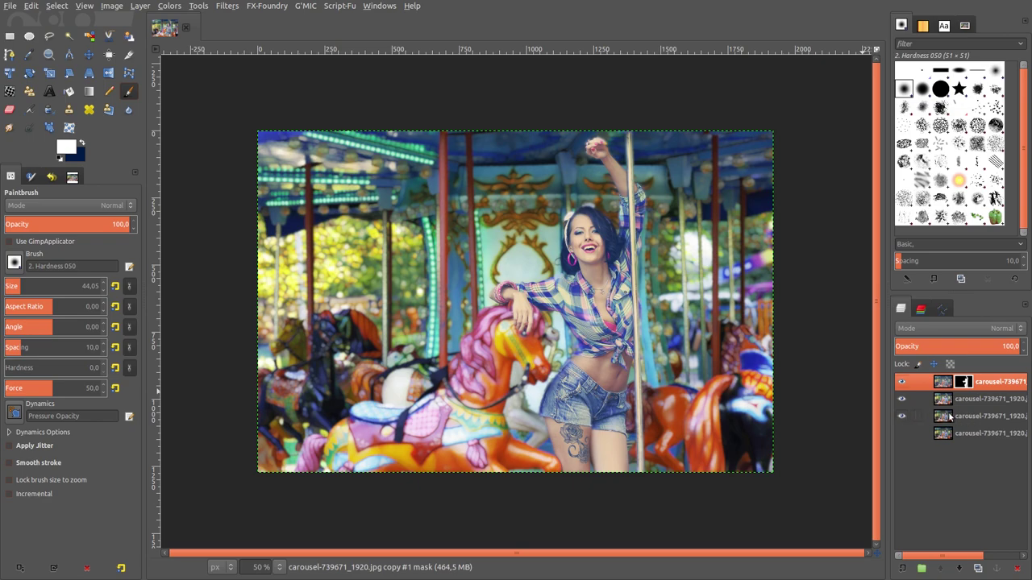
click(944, 401)
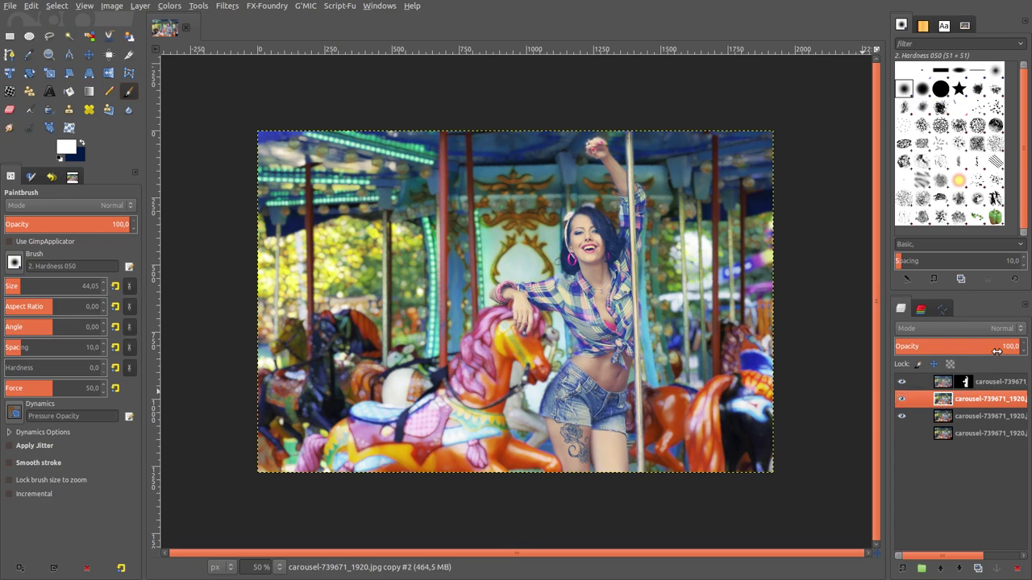
text(50)
key(Return)
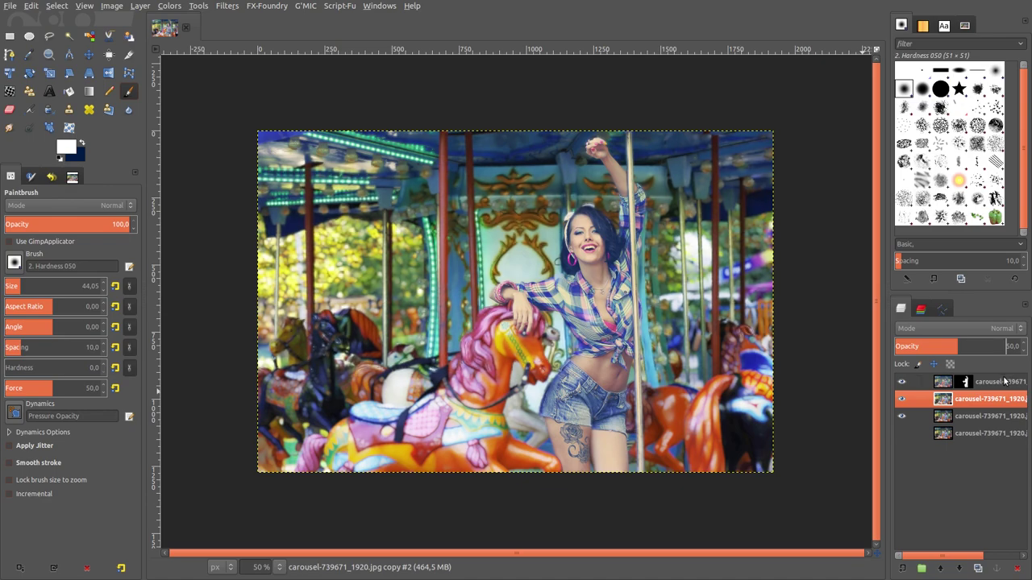
- Merge the visible layers into a single layer
click(941, 386)
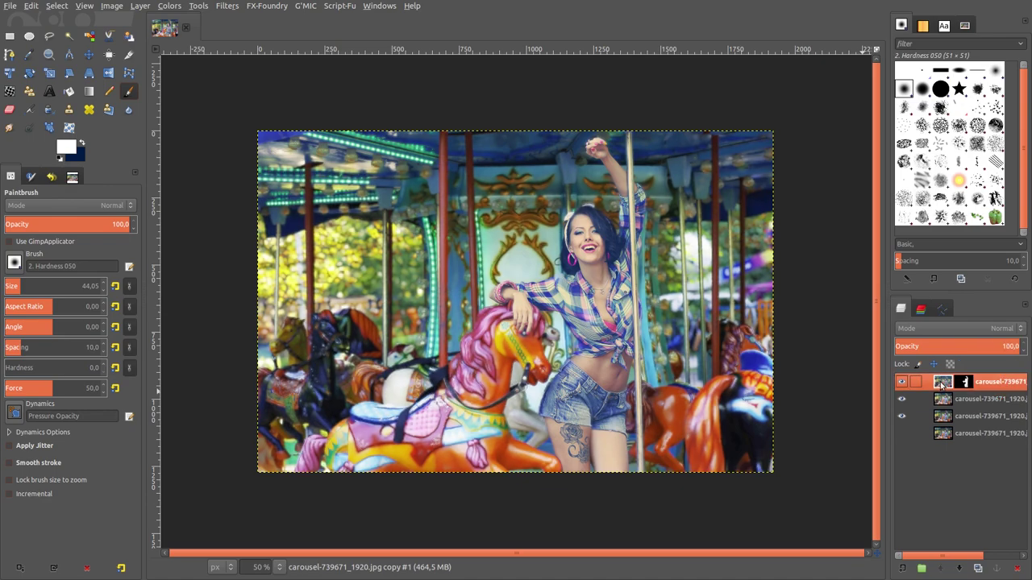
right_click(941, 385)
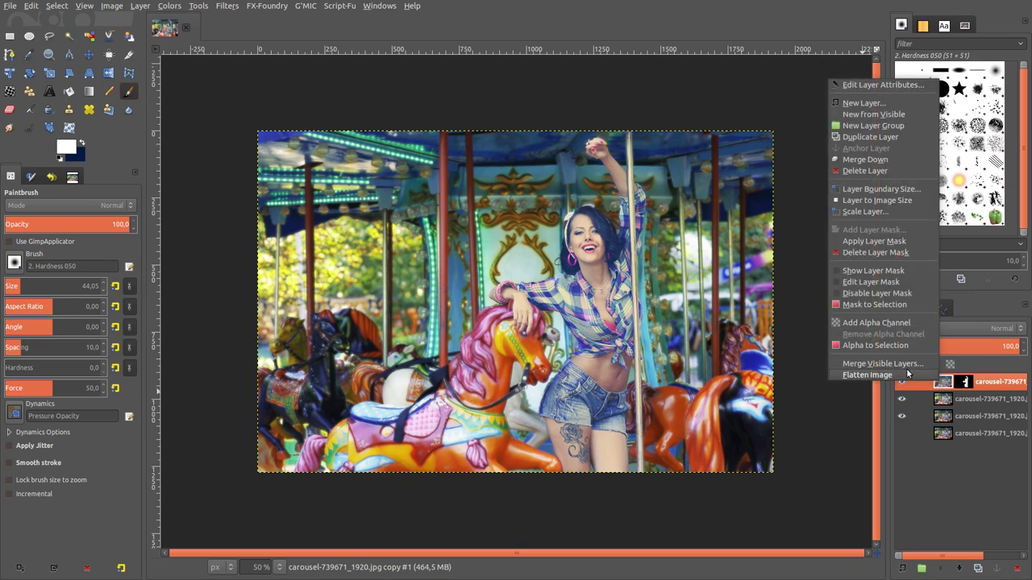
click(882, 364)
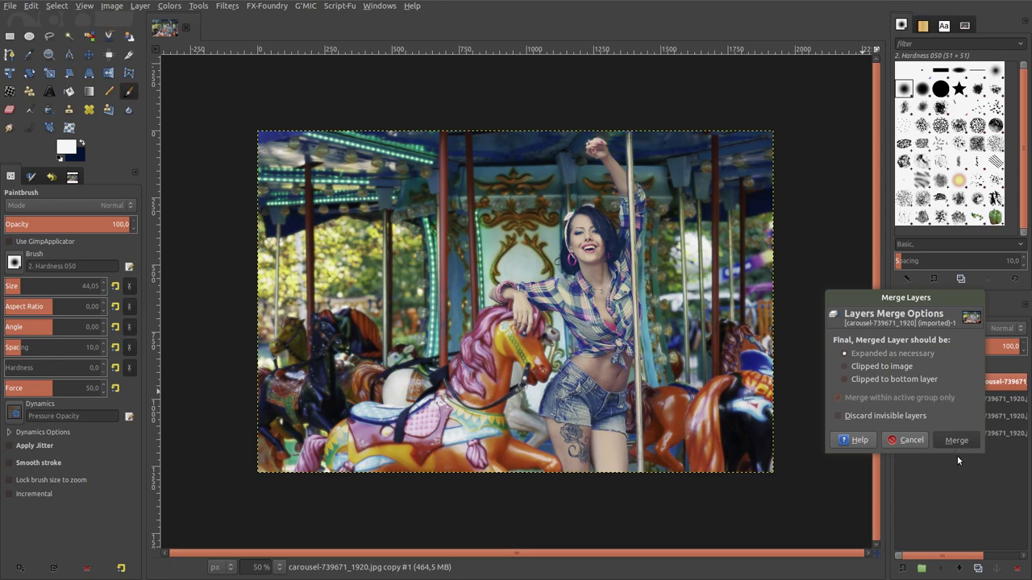
key(Return)
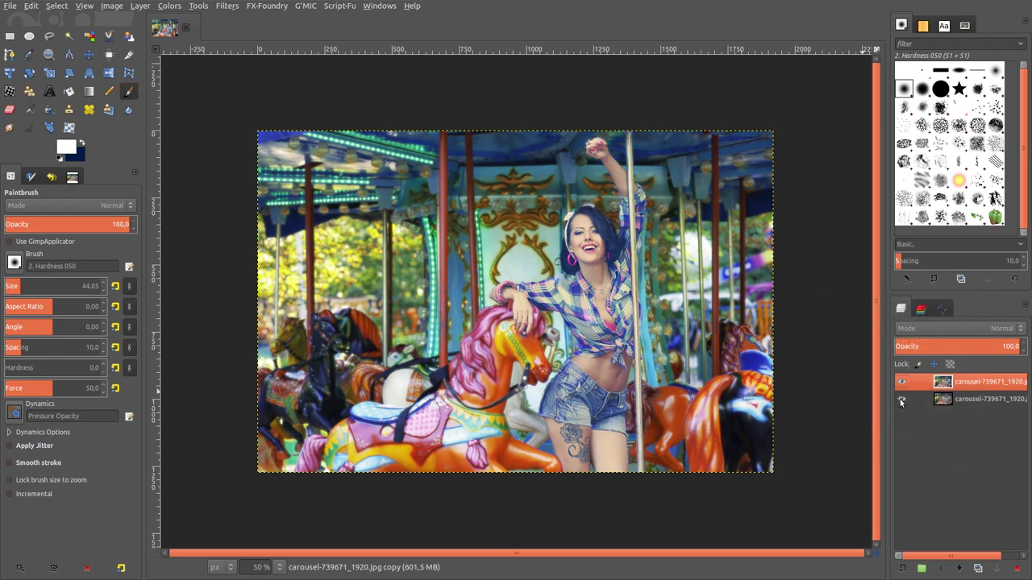
click(901, 383)
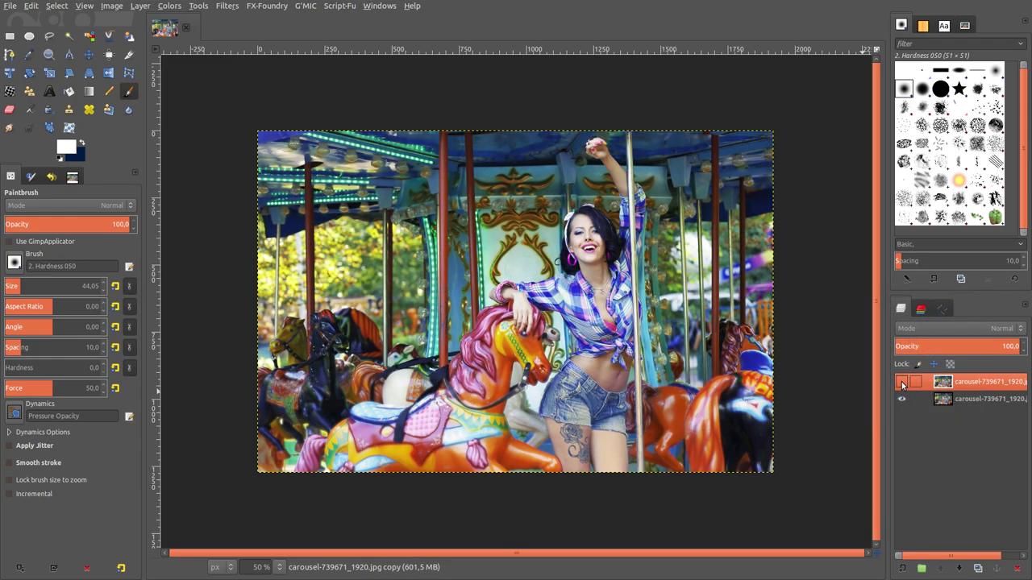
click(902, 383)
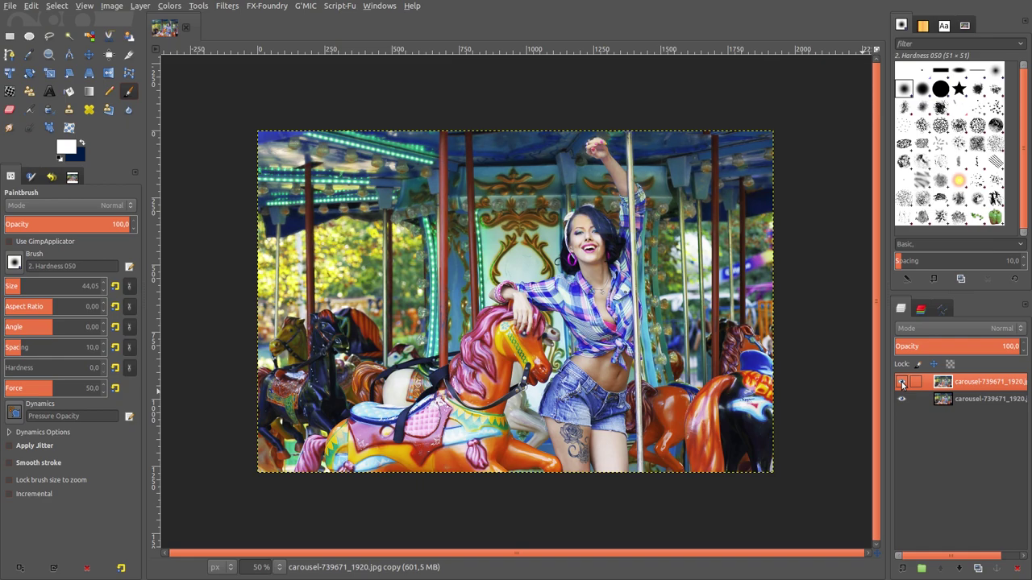